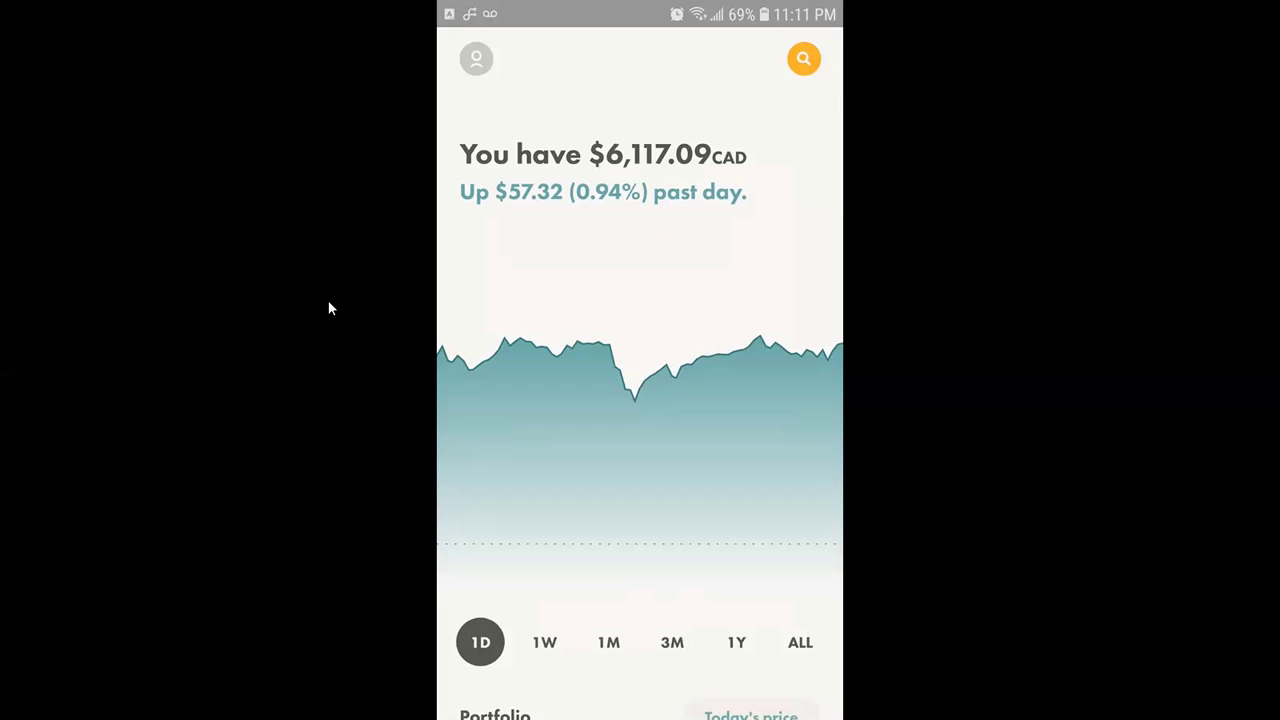
# Step: Scroll the home screen past the 36 holdings to the Available to trade section ($0.1000 CAD)
pyautogui.moveTo(720, 264); pyautogui.dragTo(650, 185)
pyautogui.moveTo(586, 497); pyautogui.dragTo(663, 209)
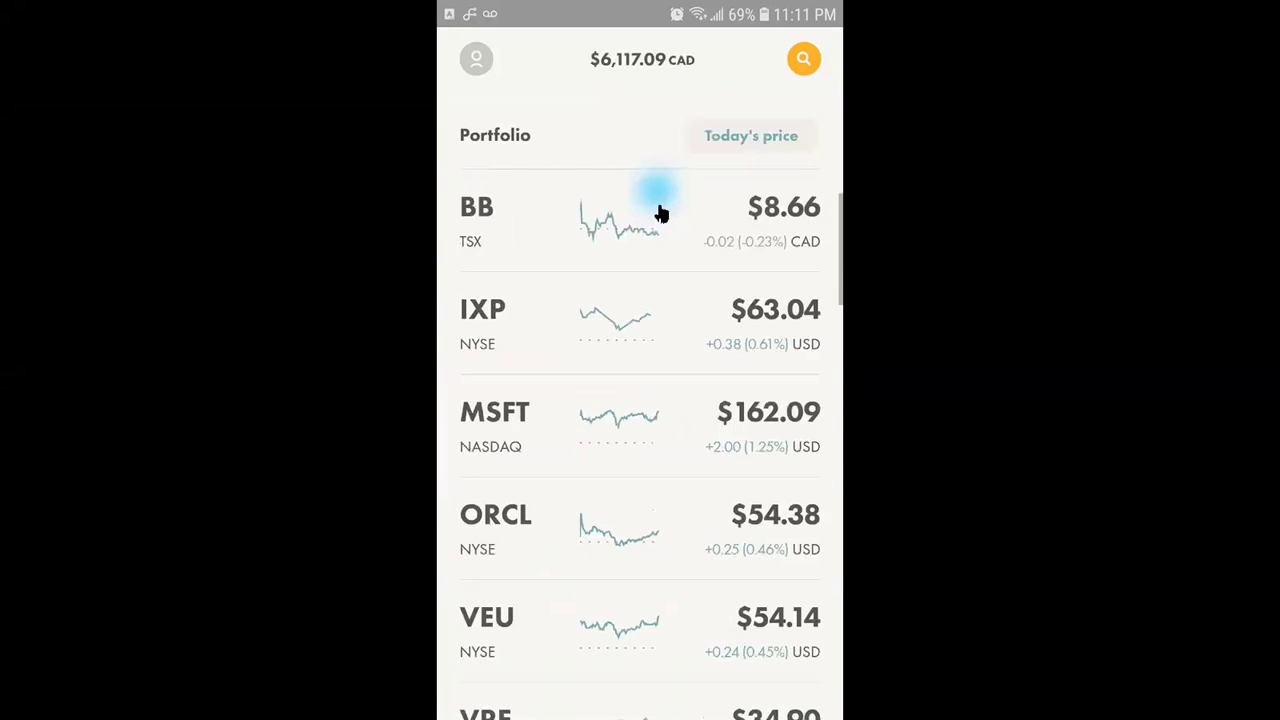
pyautogui.moveTo(666, 443); pyautogui.dragTo(693, 202)
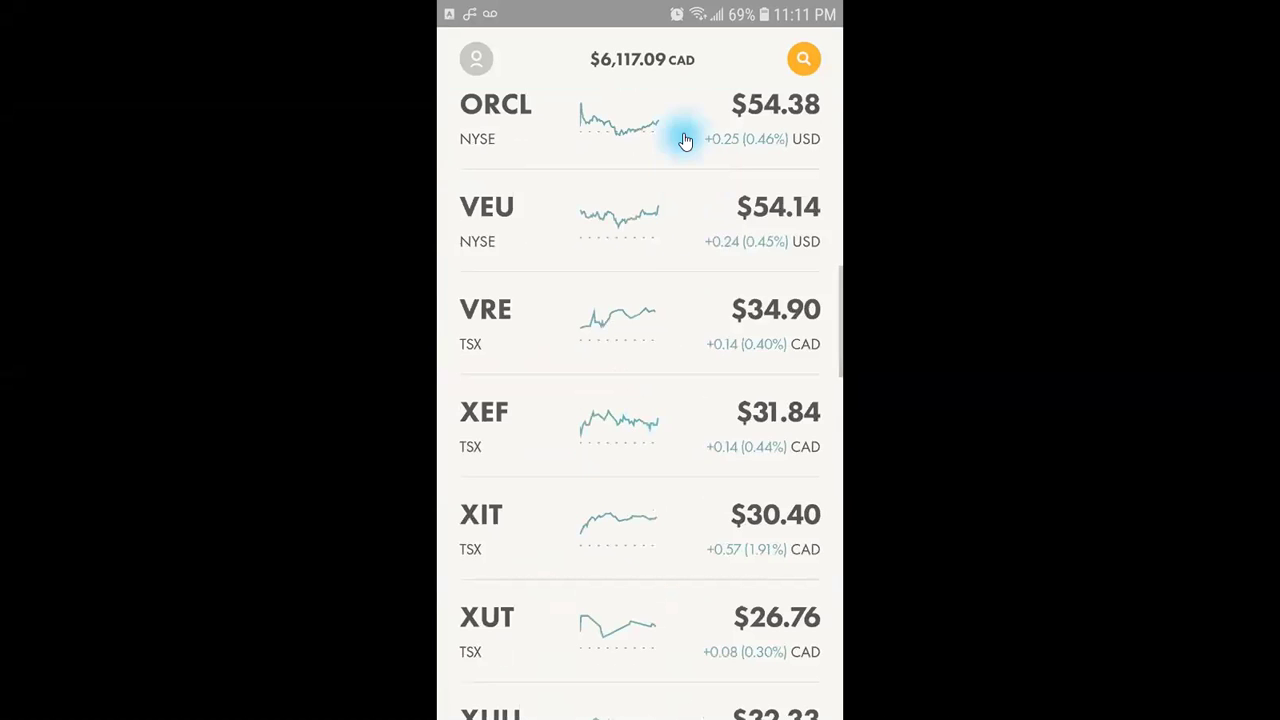
pyautogui.moveTo(609, 494); pyautogui.dragTo(663, 263)
pyautogui.moveTo(628, 420); pyautogui.dragTo(663, 229)
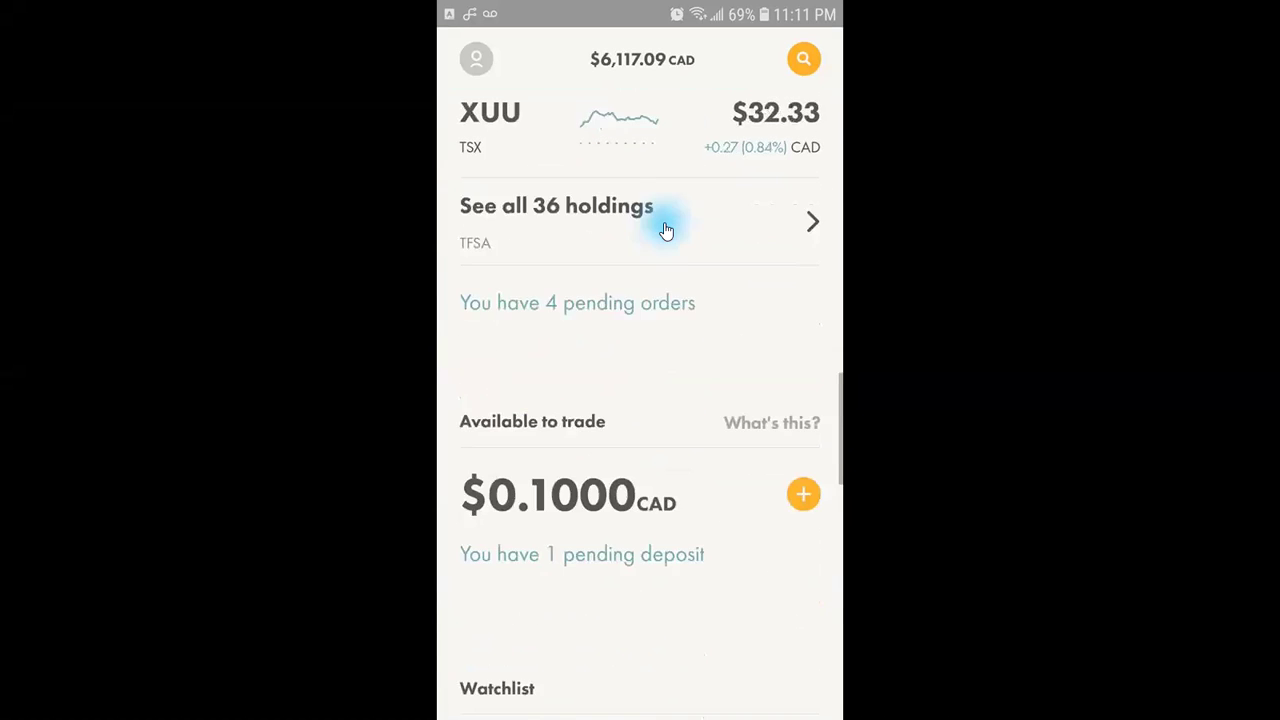
# Step: Start a TFSA deposit from Available to trade and enter 1000, trimmed to $100
pyautogui.click(797, 468)
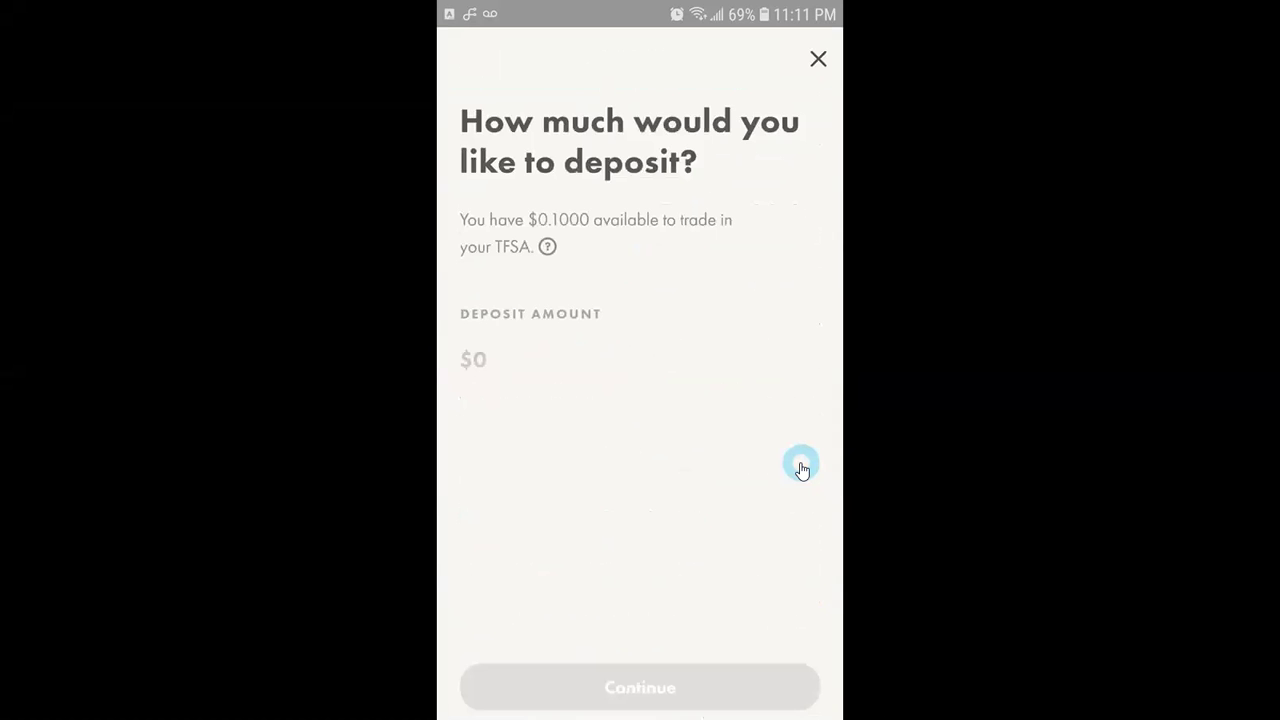
pyautogui.click(634, 452)
pyautogui.click(571, 352)
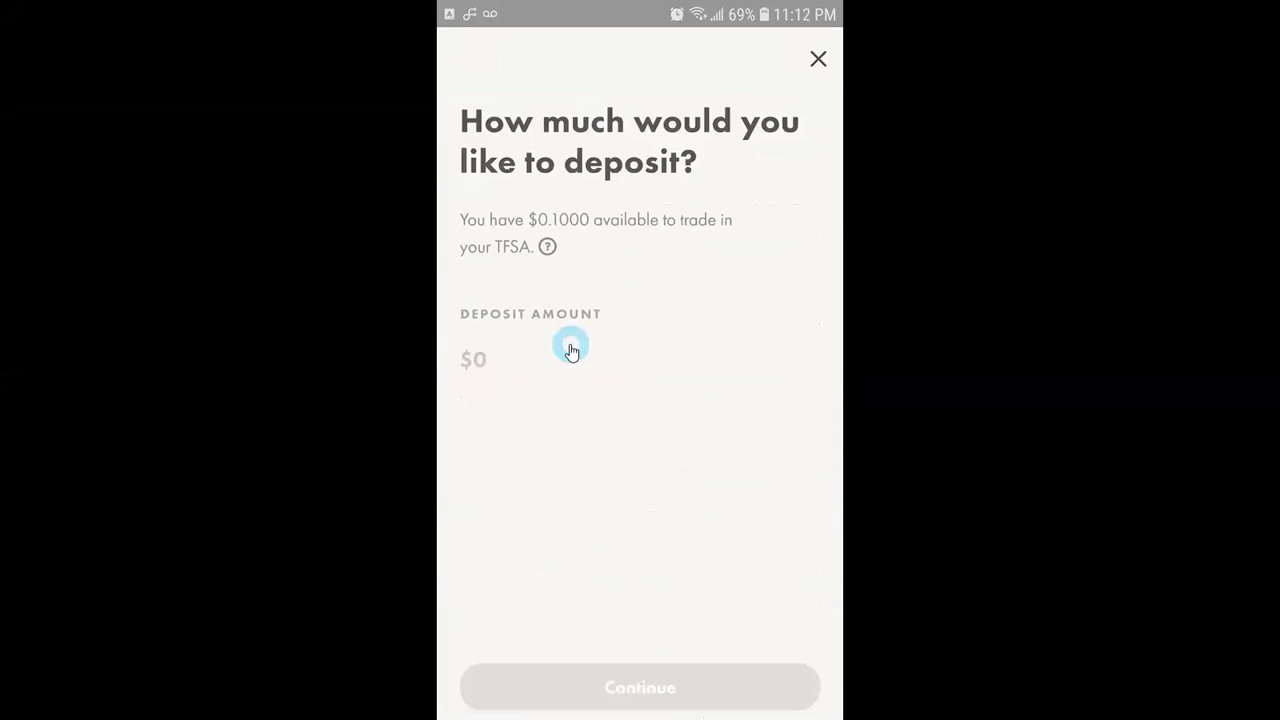
pyautogui.click(578, 330)
pyautogui.click(526, 355)
pyautogui.write('1000')
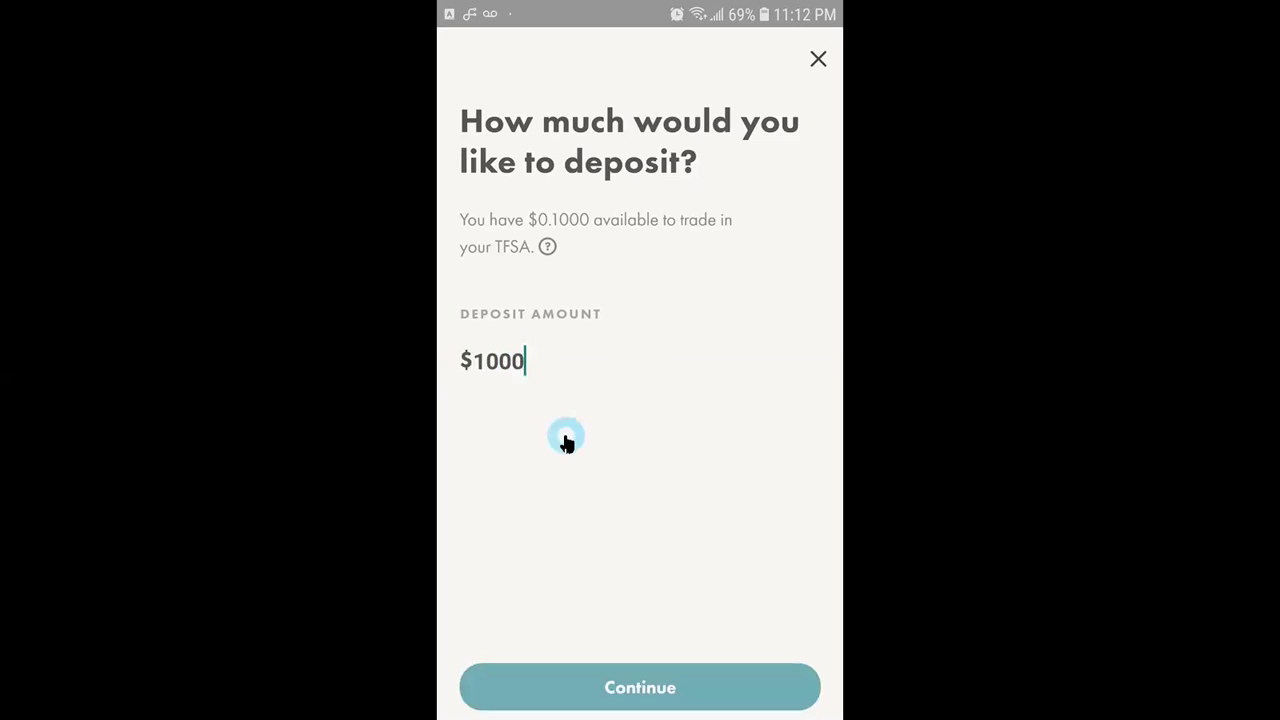
pyautogui.press('BackSpace')
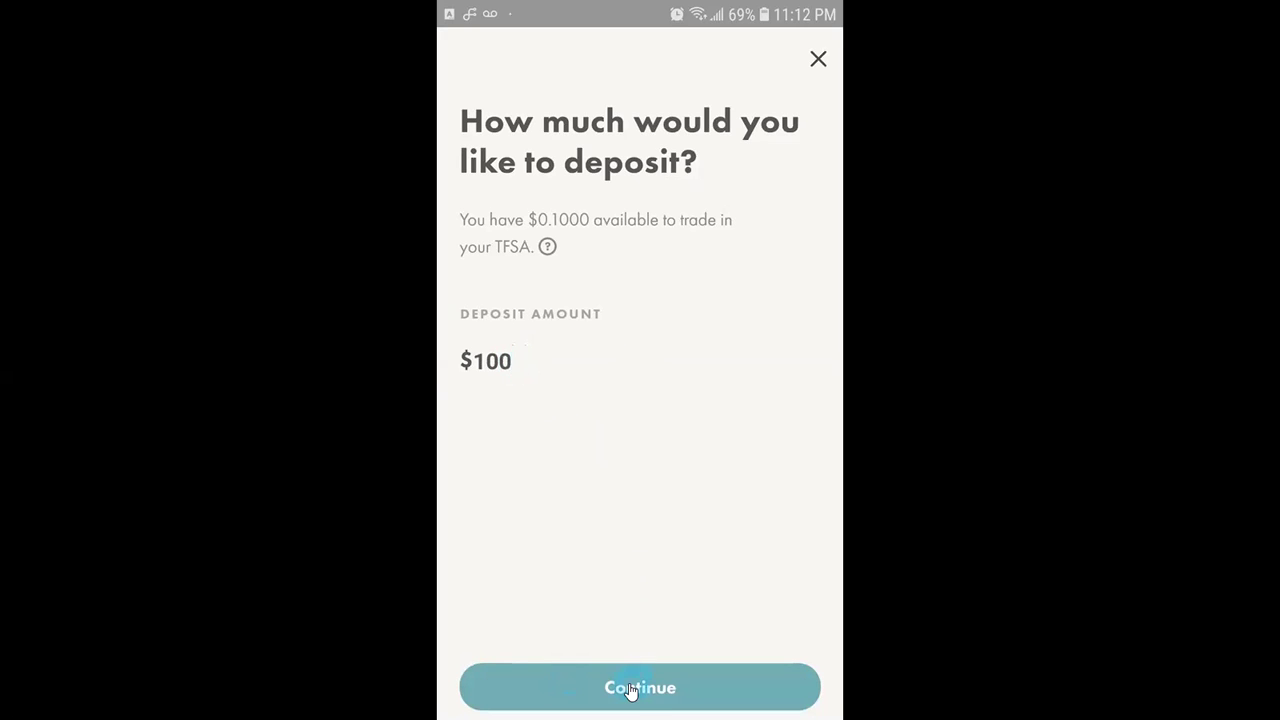
# Step: Close the deposit screen without depositing and open the side account menu
pyautogui.click(819, 53)
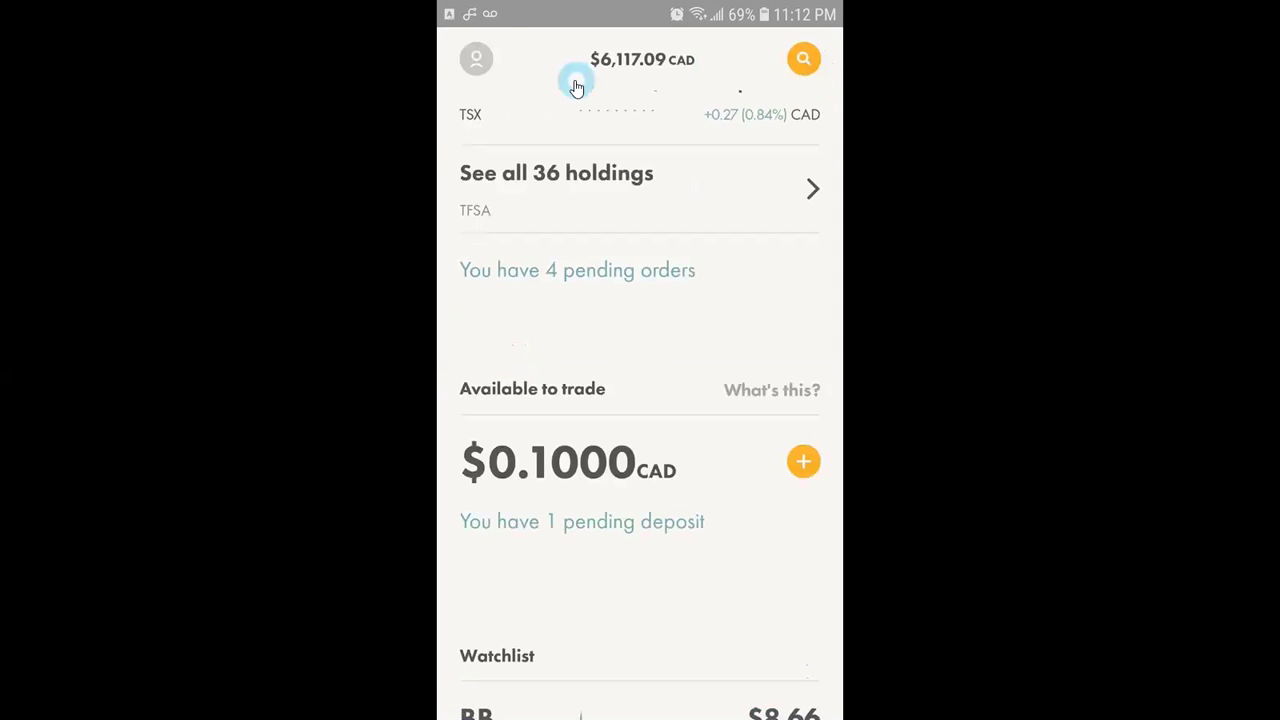
pyautogui.click(480, 62)
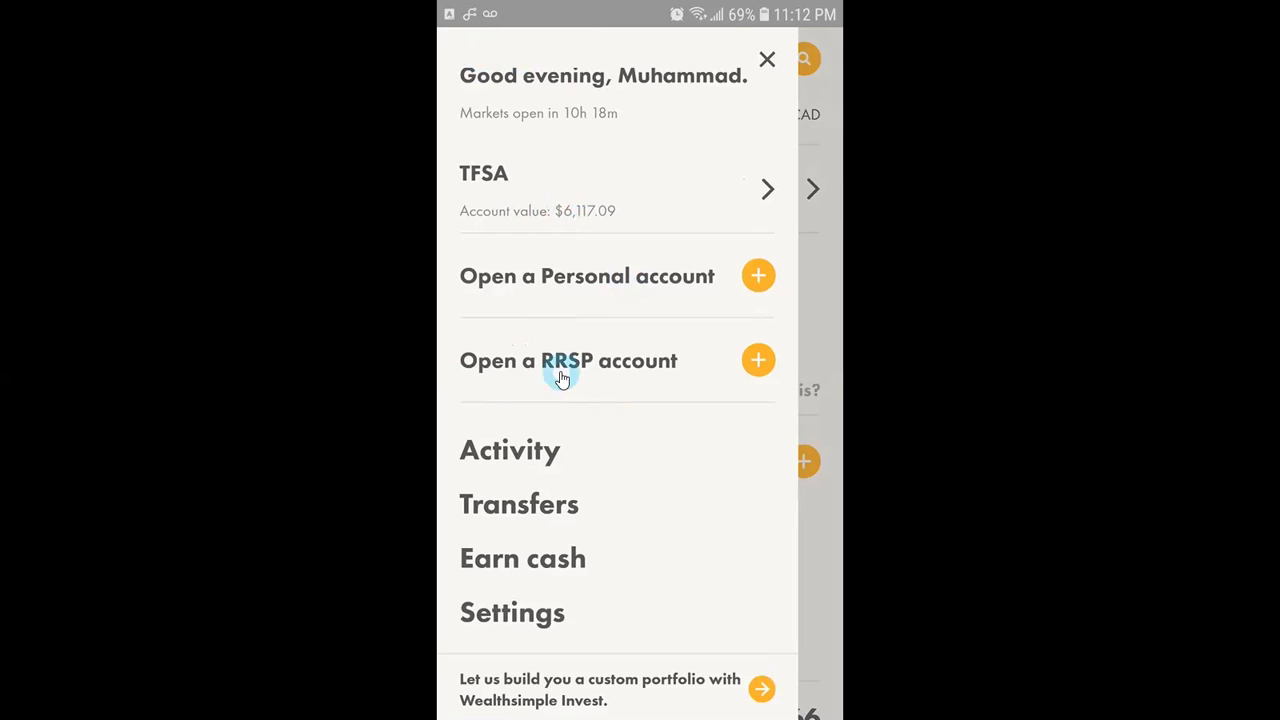
# Step: Go to Transfers, back out of Add funds, and scroll to the linked RBC Chequing account
pyautogui.click(522, 505)
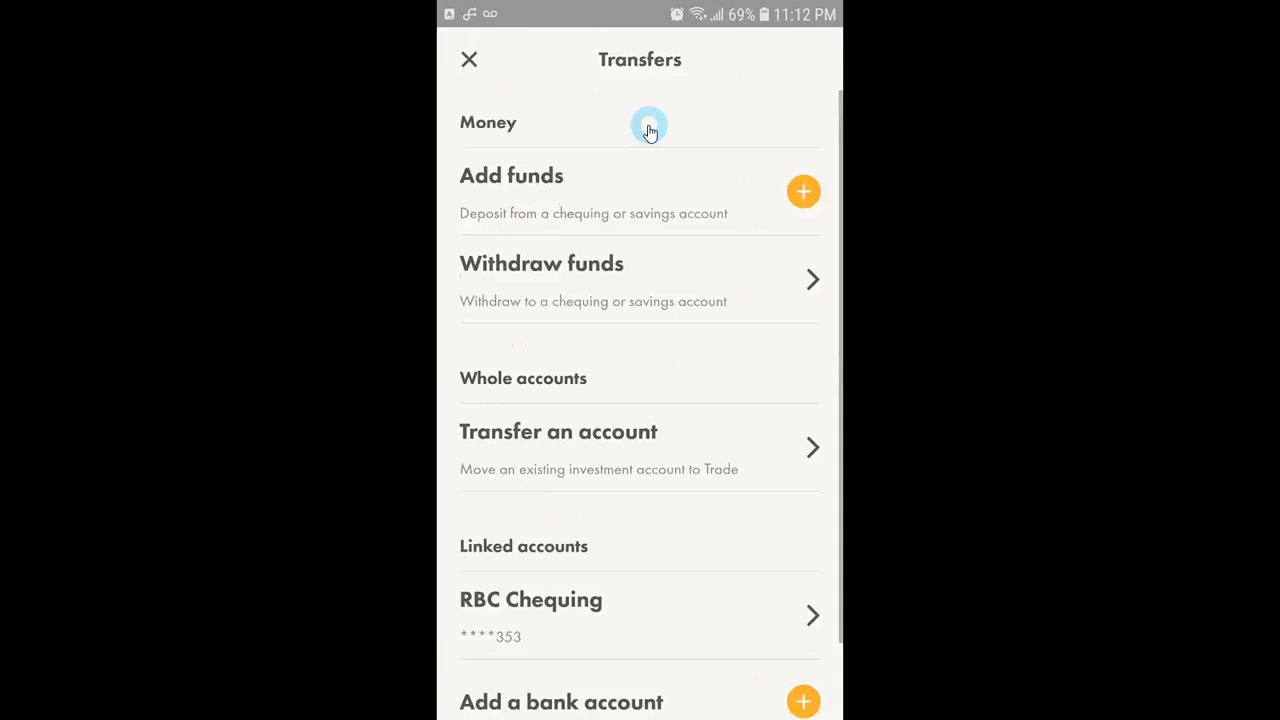
pyautogui.click(805, 191)
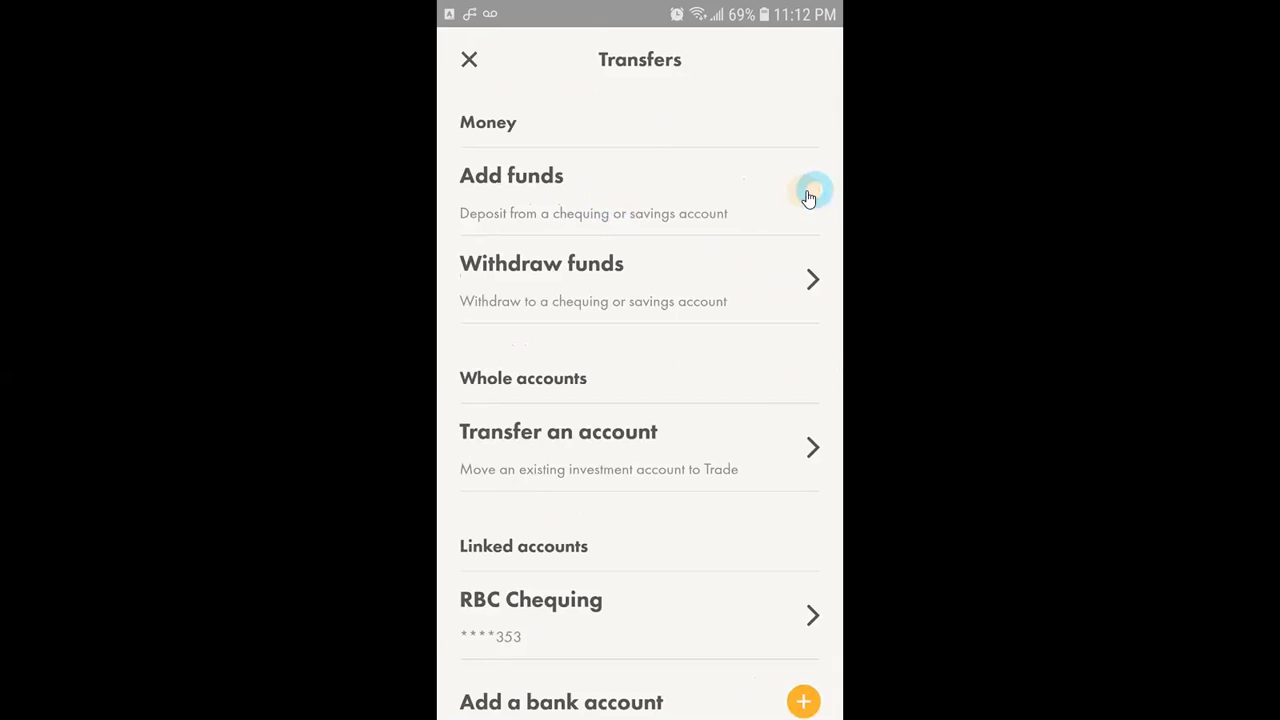
pyautogui.click(732, 202)
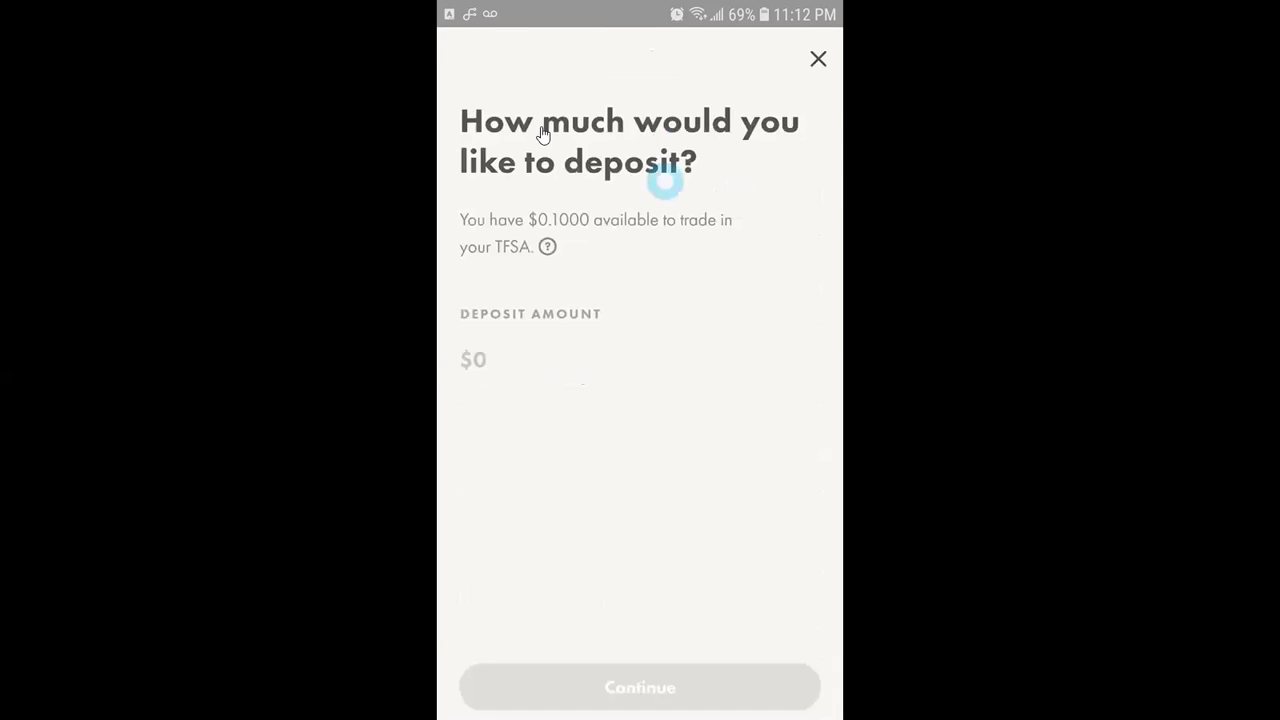
pyautogui.click(819, 59)
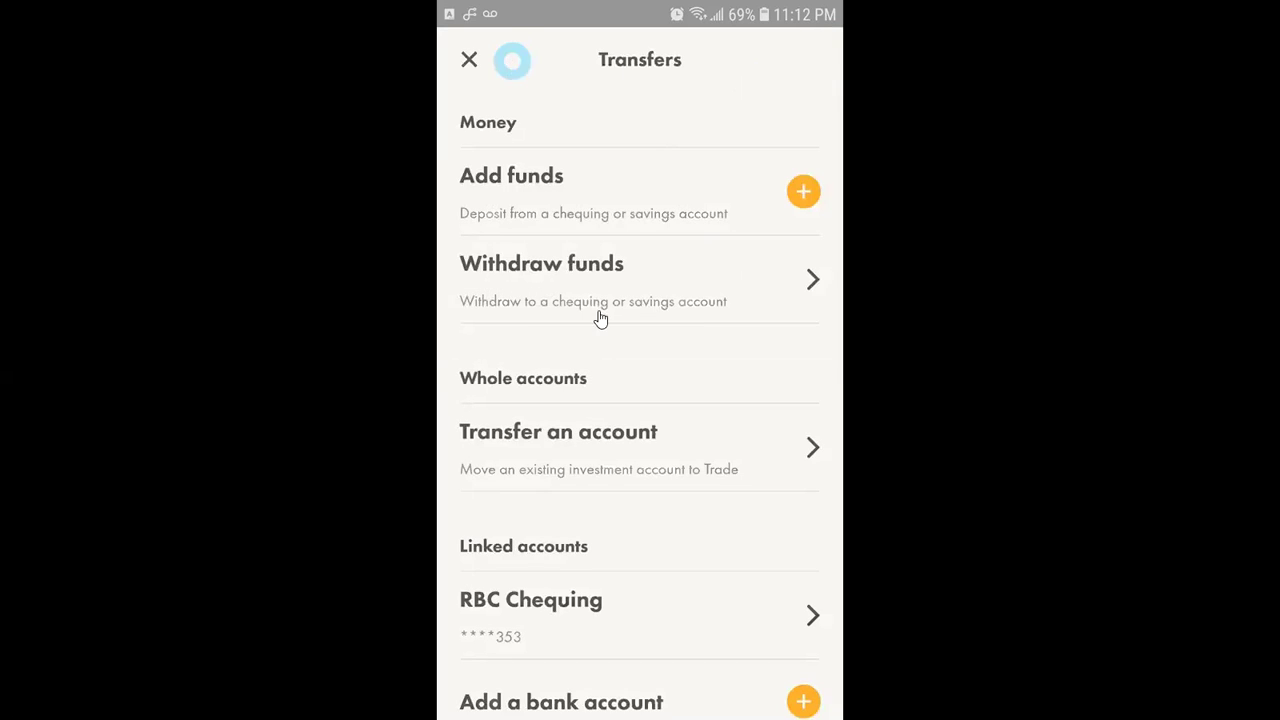
pyautogui.scroll(-2, 595, 322)
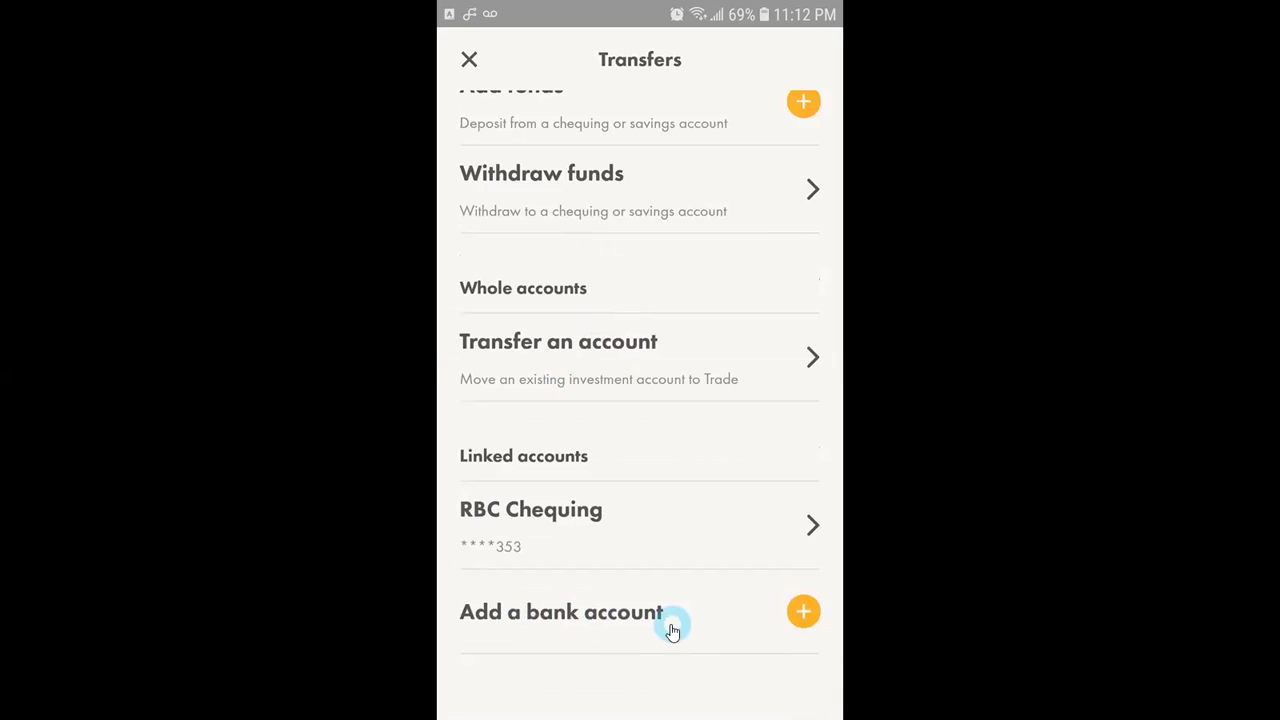
# Step: Start adding a new bank account and pick Royal Bank of Canada from the bank picker
pyautogui.click(805, 612)
pyautogui.click(724, 250)
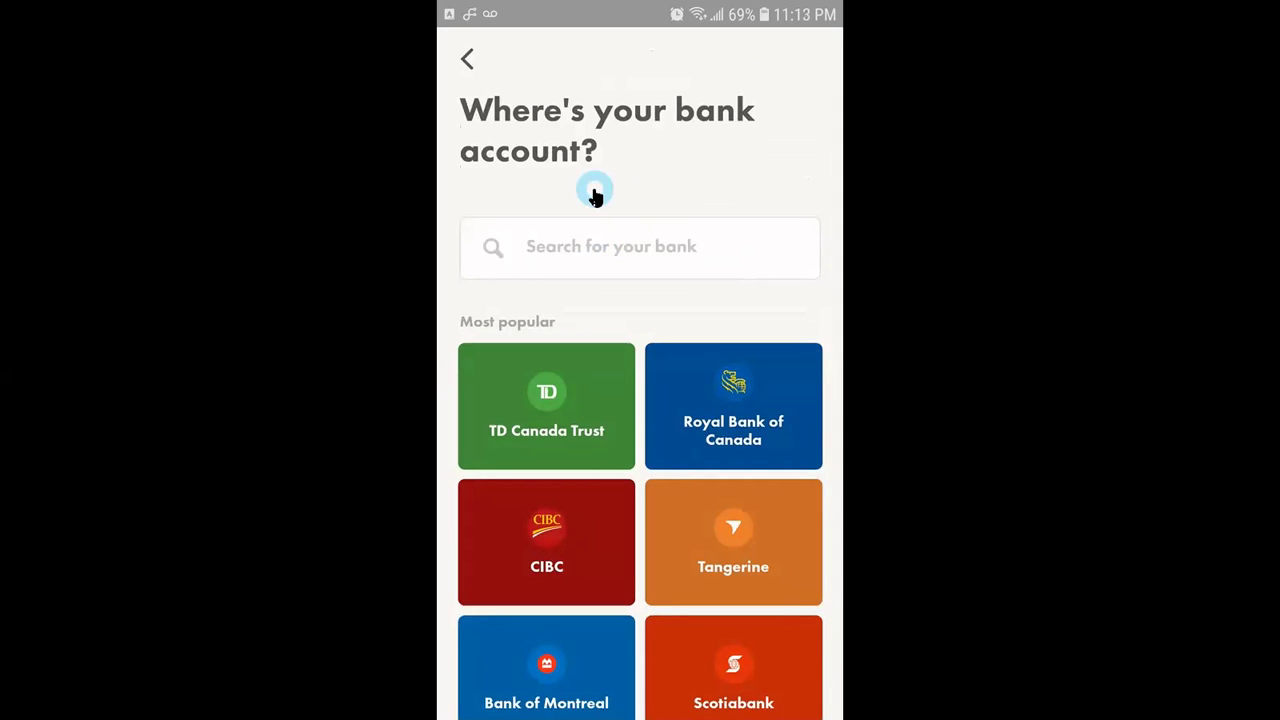
pyautogui.scroll(-1, 594, 195)
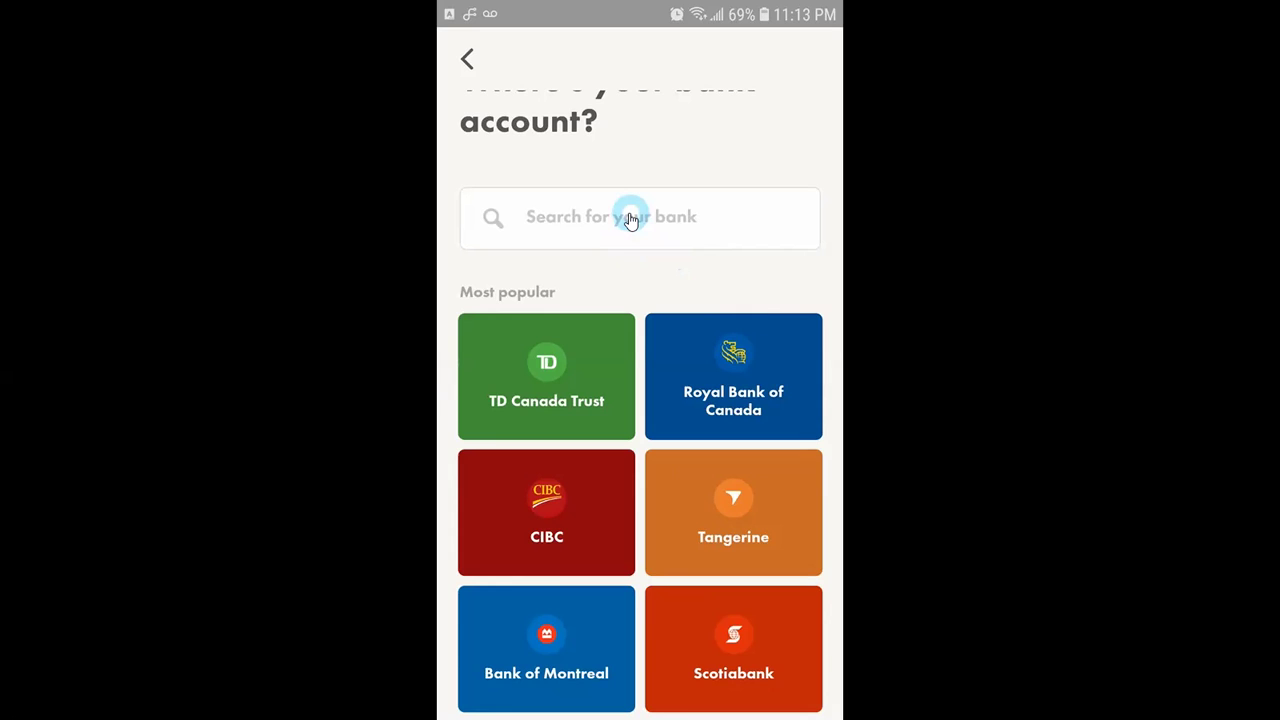
pyautogui.click(735, 362)
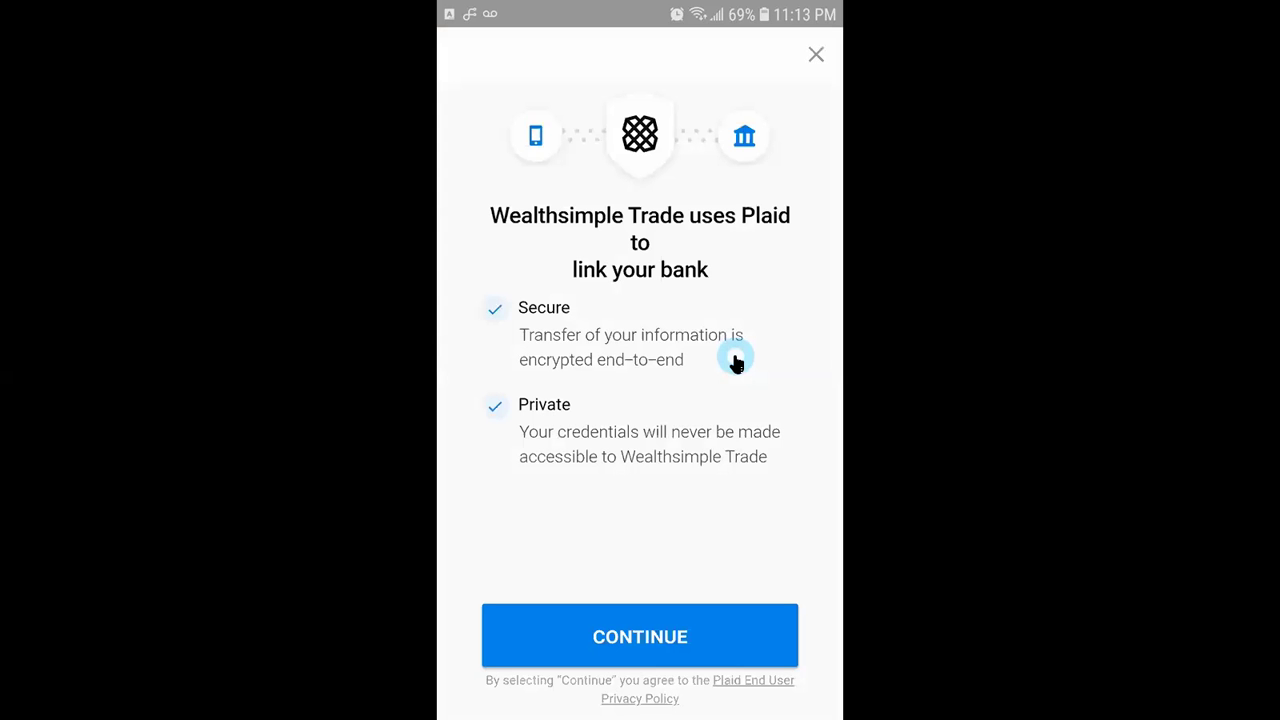
# Step: Continue to the RBC sign-in page, then try to exit it
pyautogui.click(591, 638)
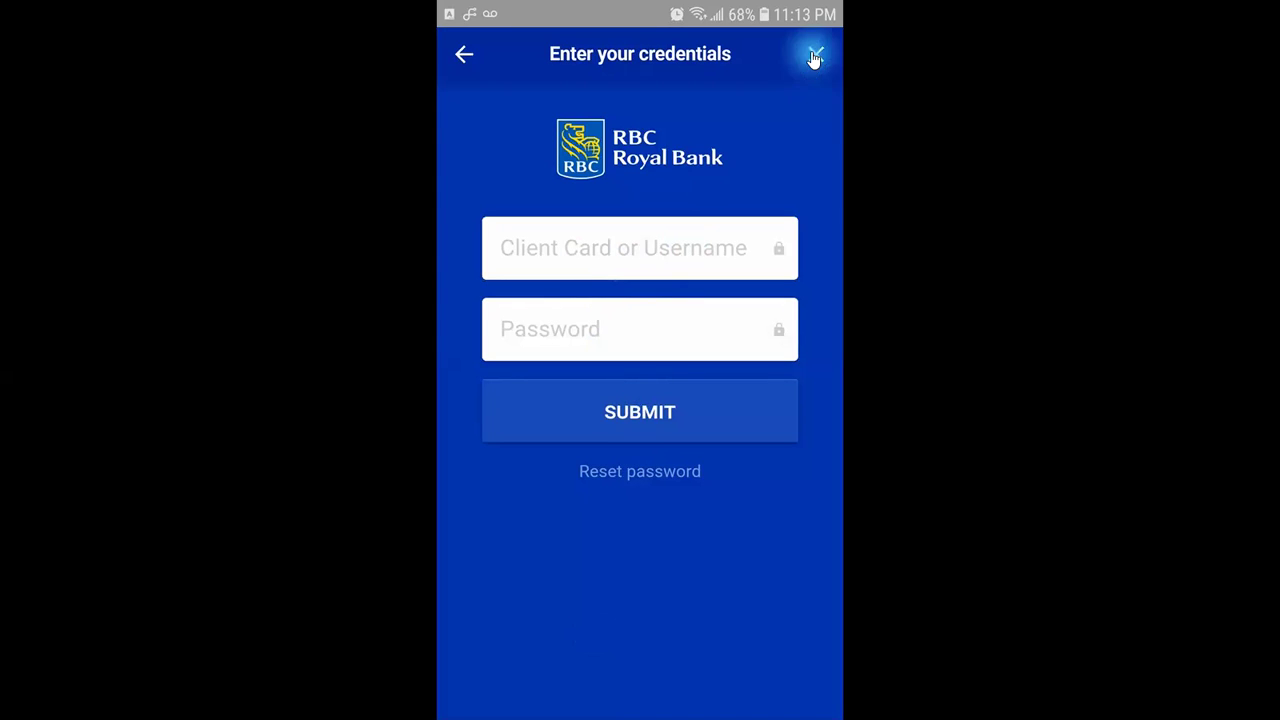
pyautogui.click(815, 55)
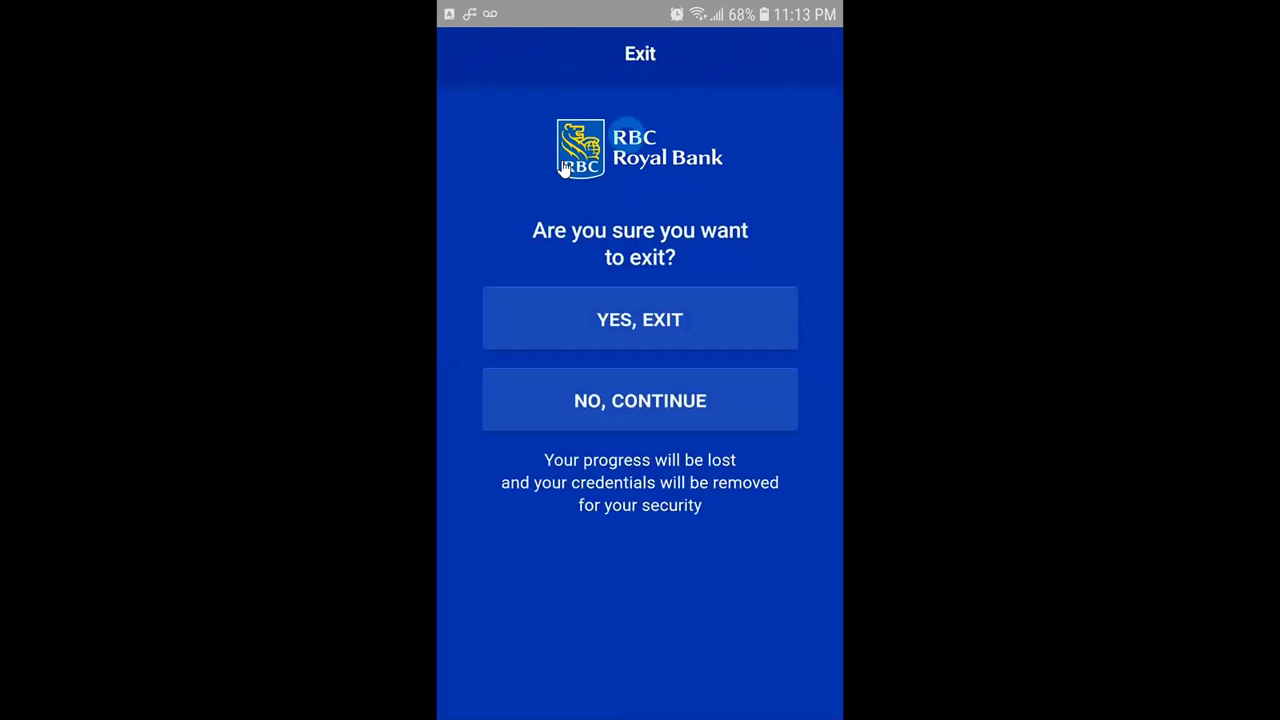
pyautogui.click(612, 285)
pyautogui.click(648, 316)
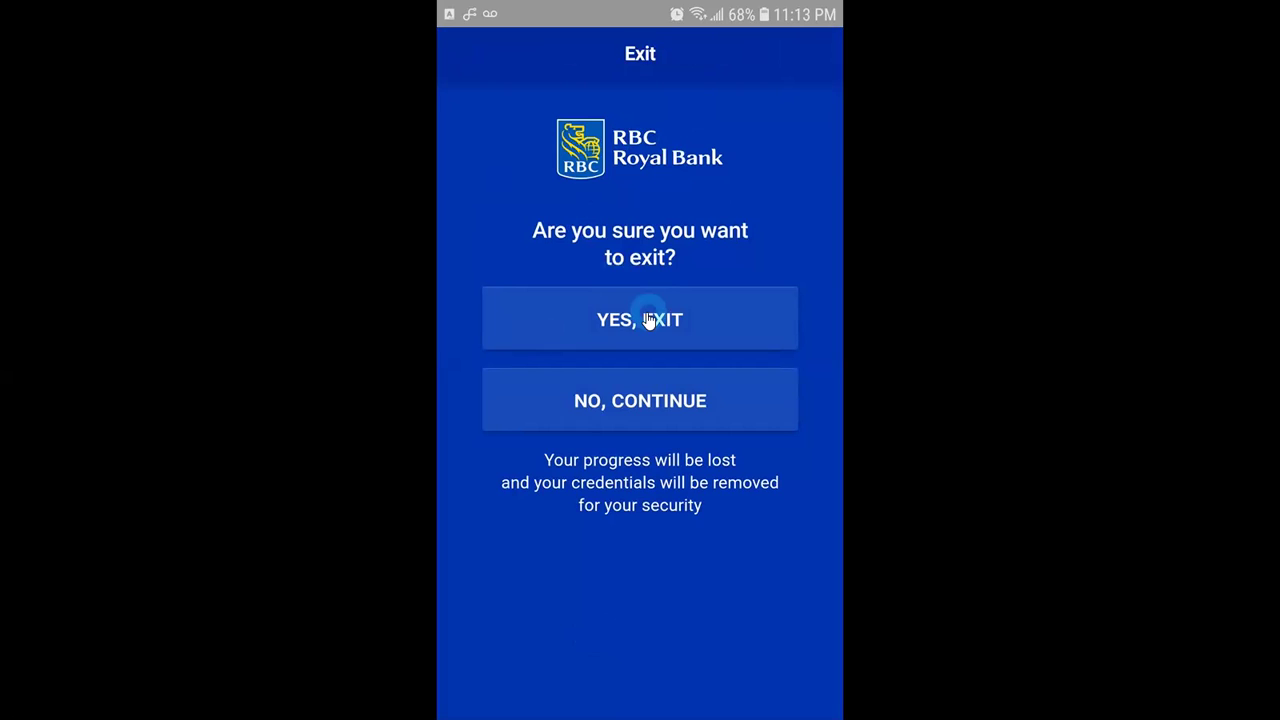
pyautogui.click(581, 328)
pyautogui.click(561, 285)
pyautogui.click(569, 280)
# Step: Exit the RBC sign-in for good, landing on the Prefer to verify manually? page
pyautogui.click(585, 344)
pyautogui.click(650, 334)
pyautogui.click(581, 411)
pyautogui.click(666, 337)
pyautogui.click(588, 402)
pyautogui.click(777, 122)
pyautogui.click(809, 43)
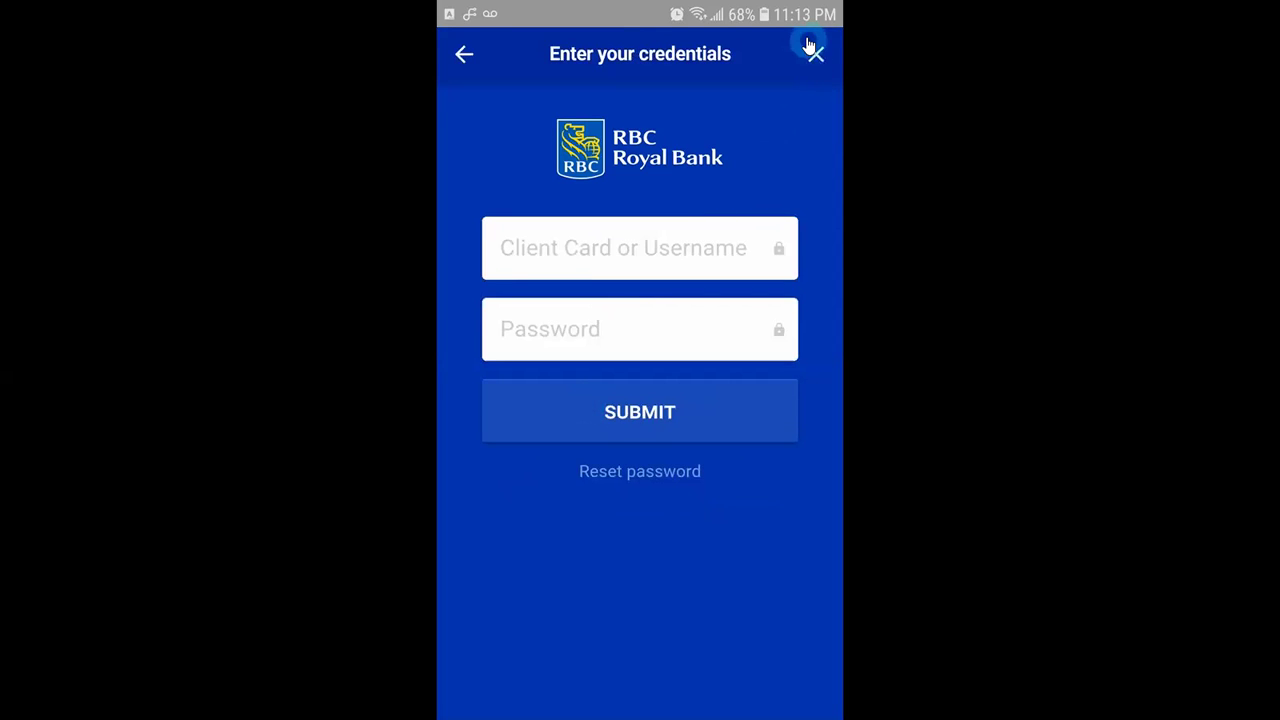
pyautogui.click(606, 300)
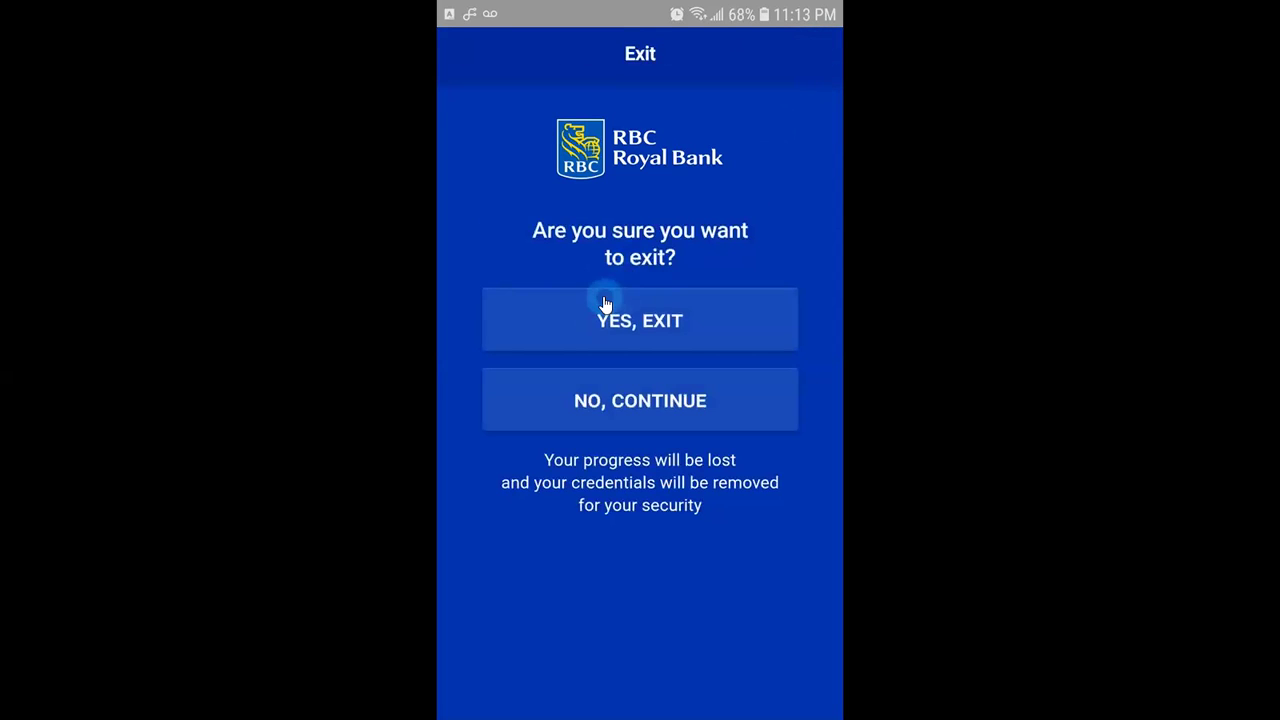
pyautogui.click(613, 188)
# Step: Back out of the bank linking to the top of the Transfers page
pyautogui.click(560, 162)
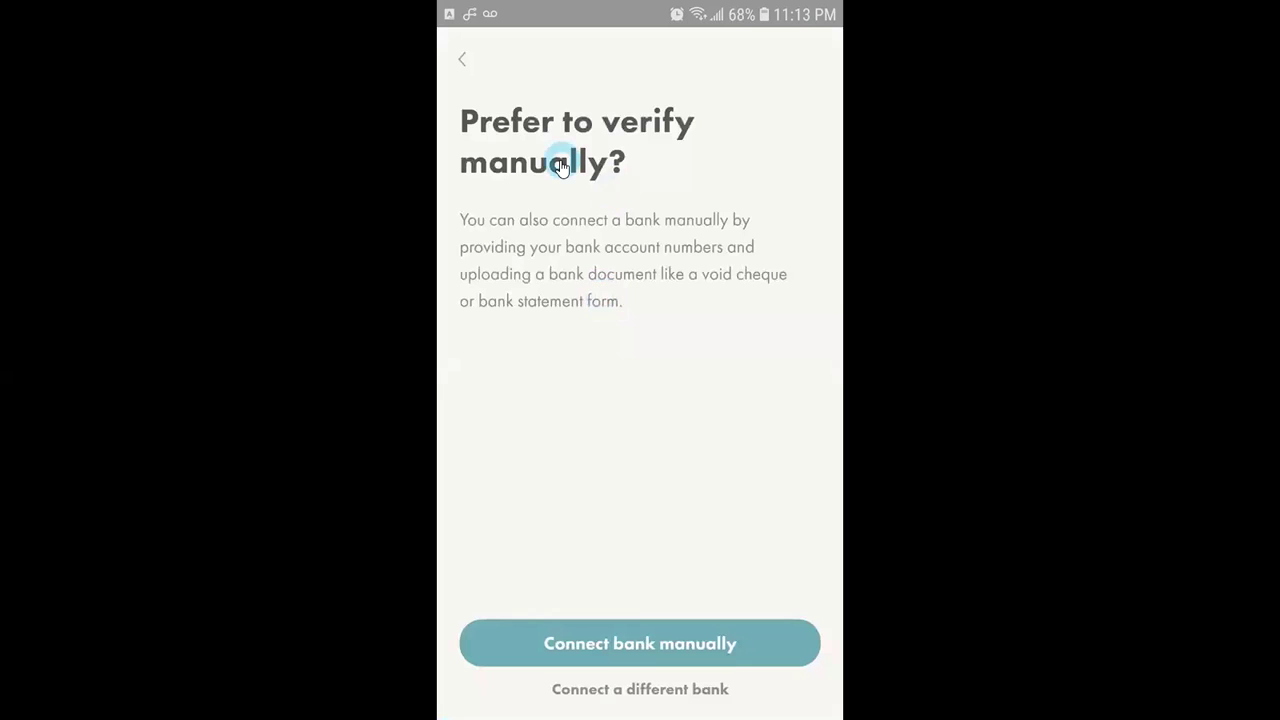
pyautogui.click(463, 66)
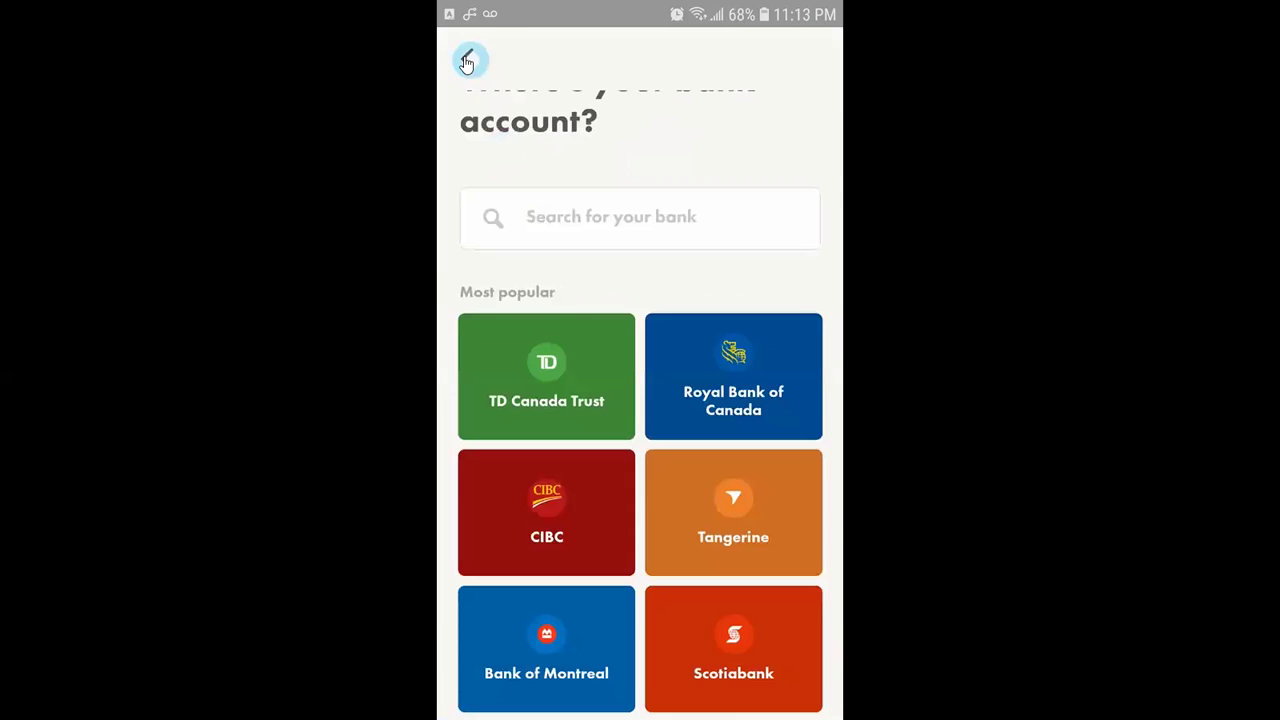
pyautogui.click(466, 60)
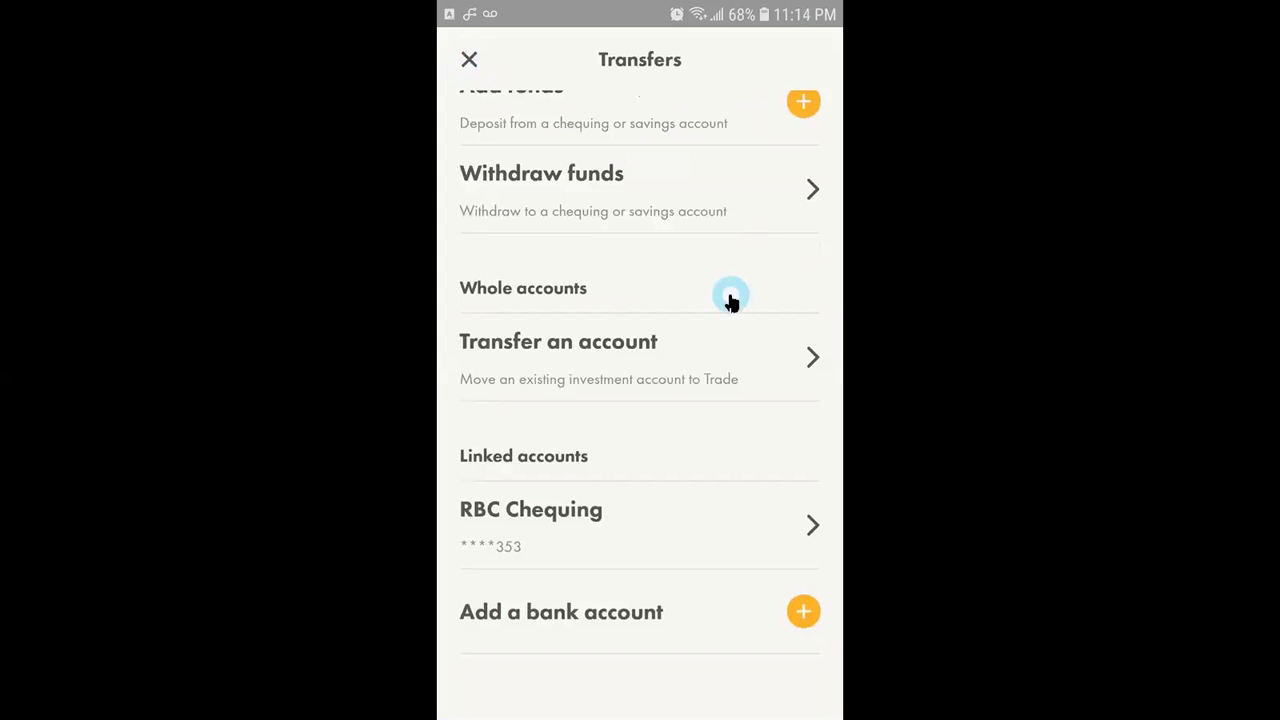
pyautogui.scroll(2, 730, 300)
# Step: Add funds of $1,000 to the TFSA from RBC Chequing and continue to review
pyautogui.click(818, 194)
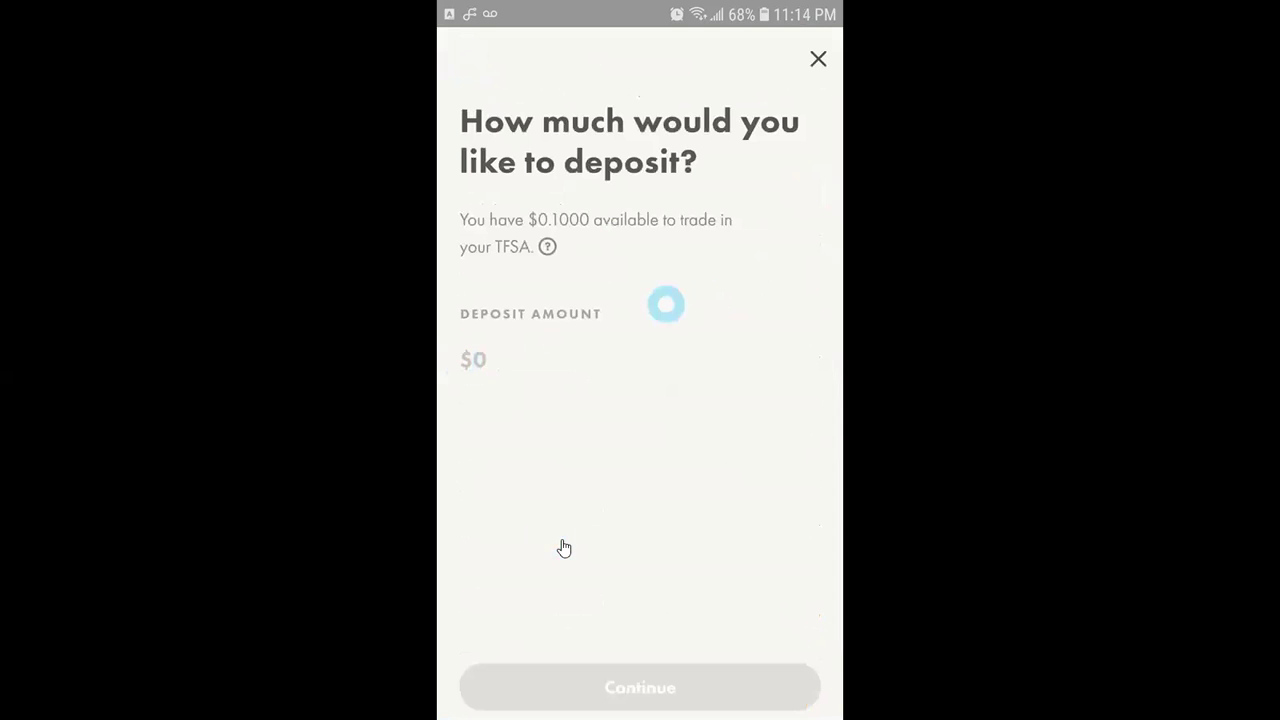
pyautogui.write('1000')
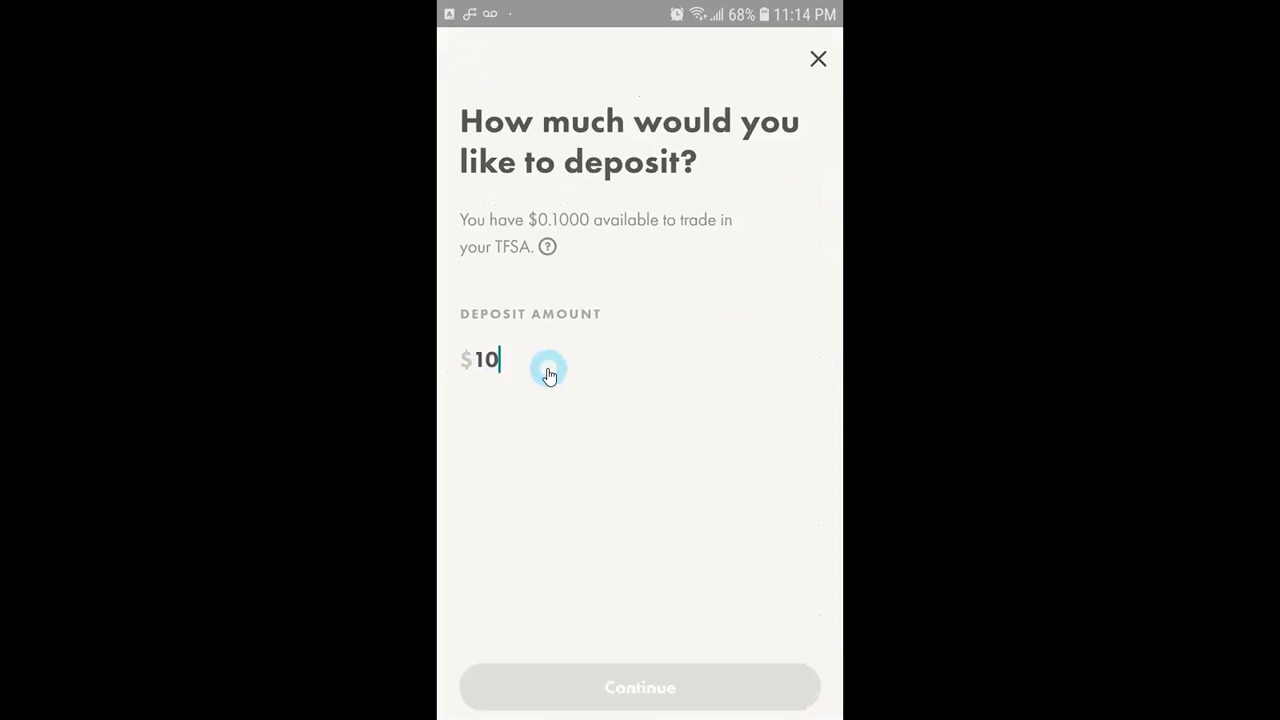
pyautogui.click(625, 686)
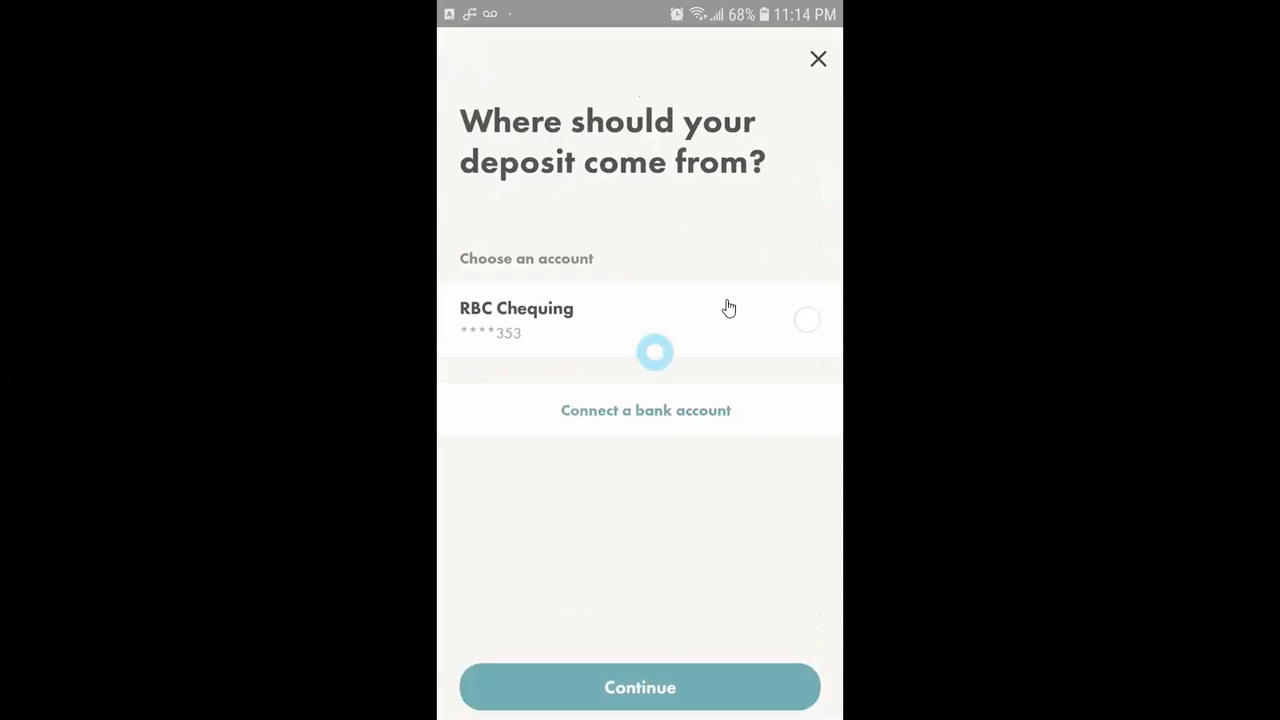
pyautogui.click(808, 321)
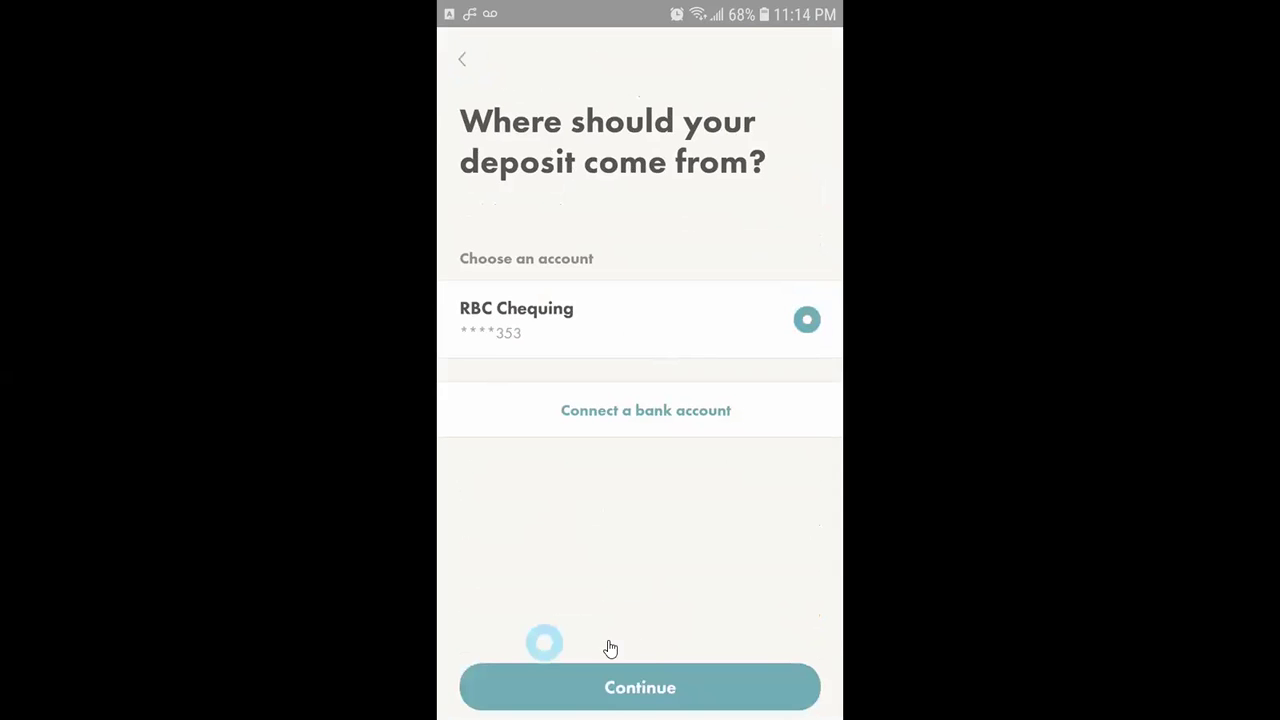
pyautogui.click(655, 428)
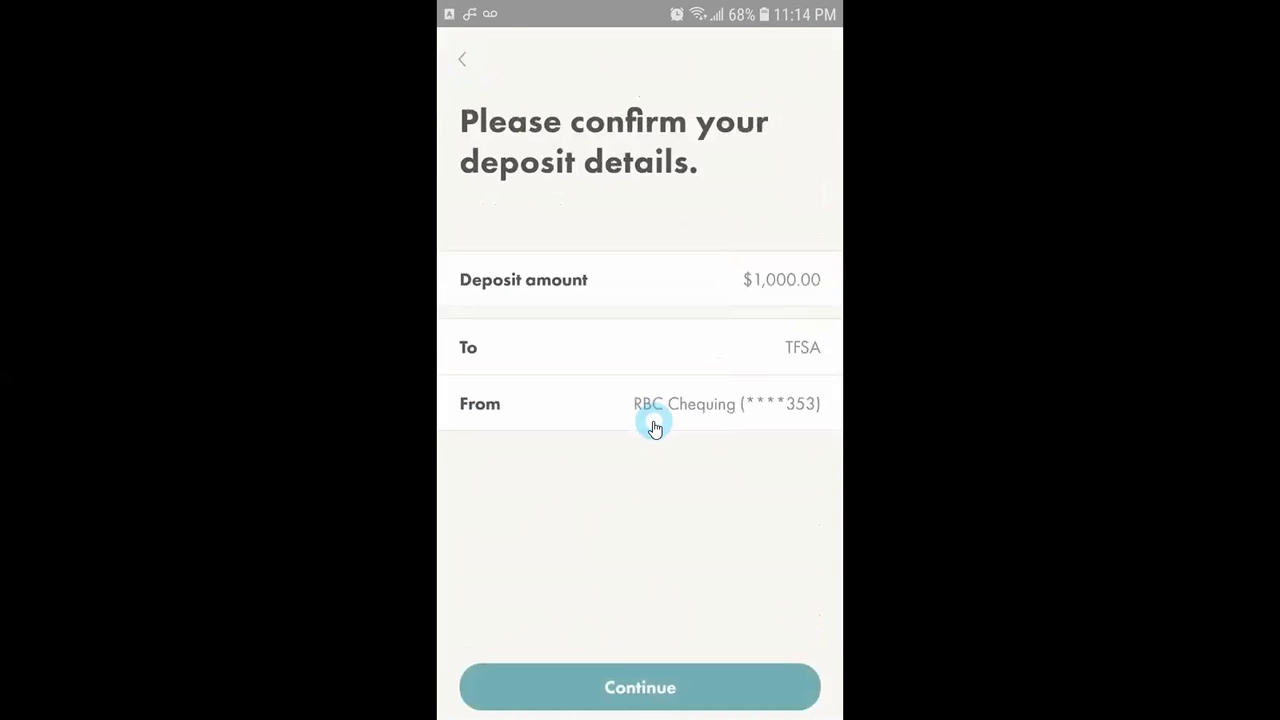
# Step: Submit the $1,000.00 TFSA deposit from the confirmation screen
pyautogui.click(658, 224)
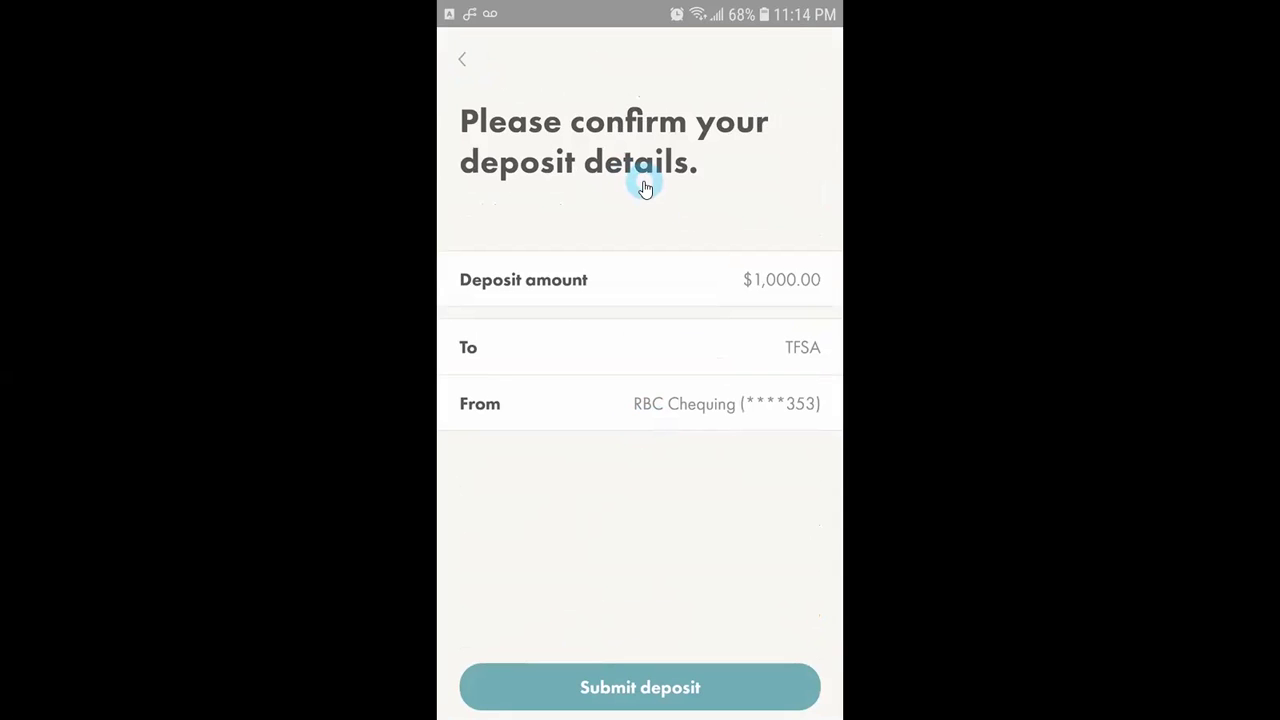
pyautogui.click(648, 688)
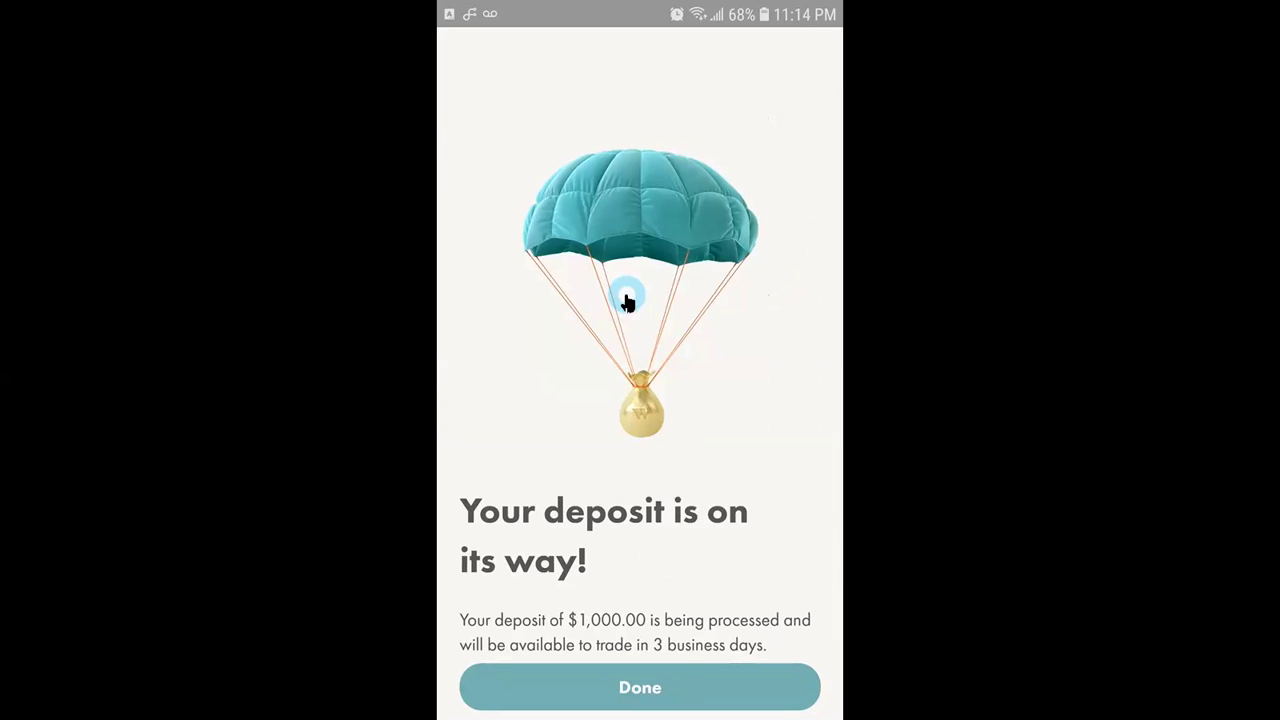
pyautogui.click(515, 529)
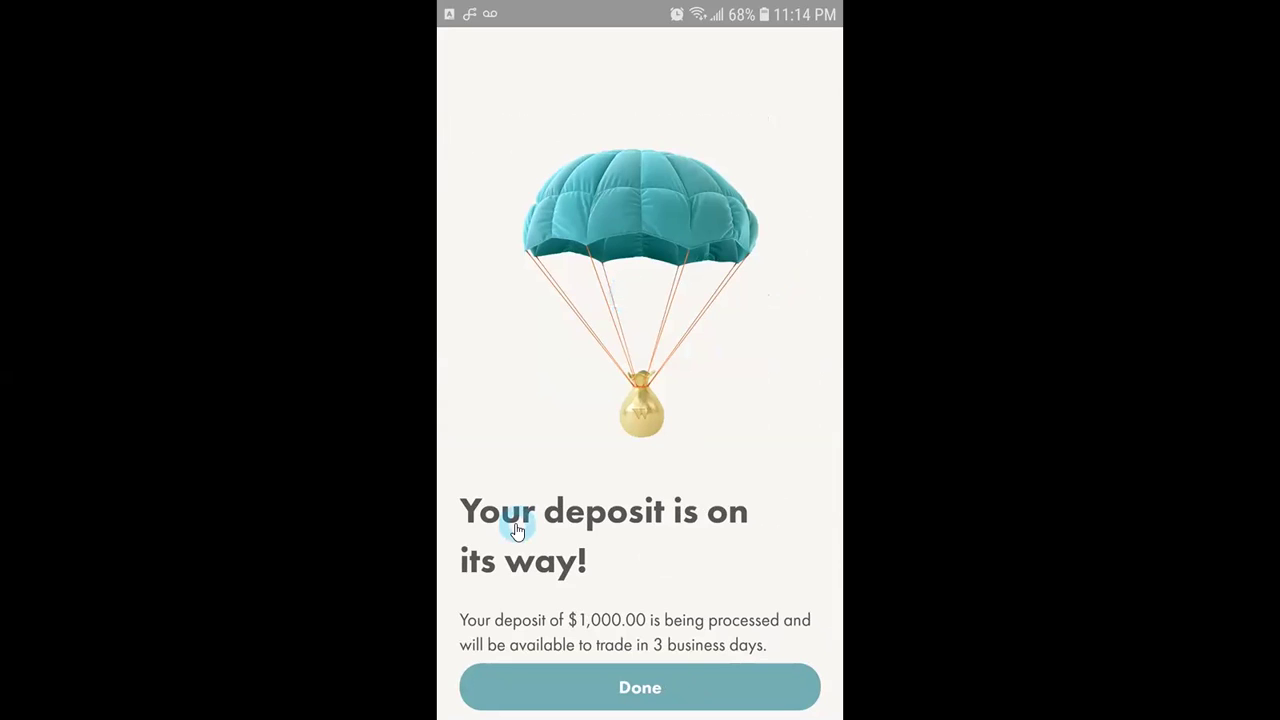
# Step: Dismiss the confirmation and return via Transfers to the home screen showing 2 pending deposits
pyautogui.click(608, 688)
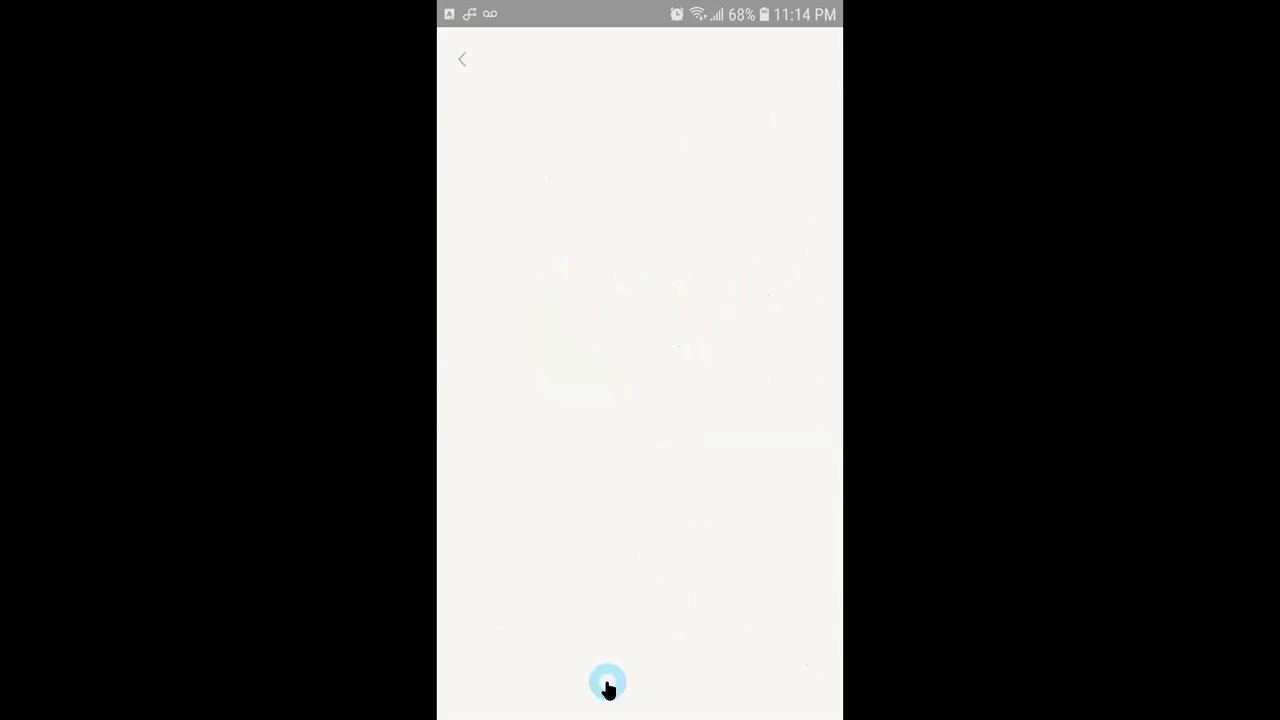
pyautogui.click(465, 58)
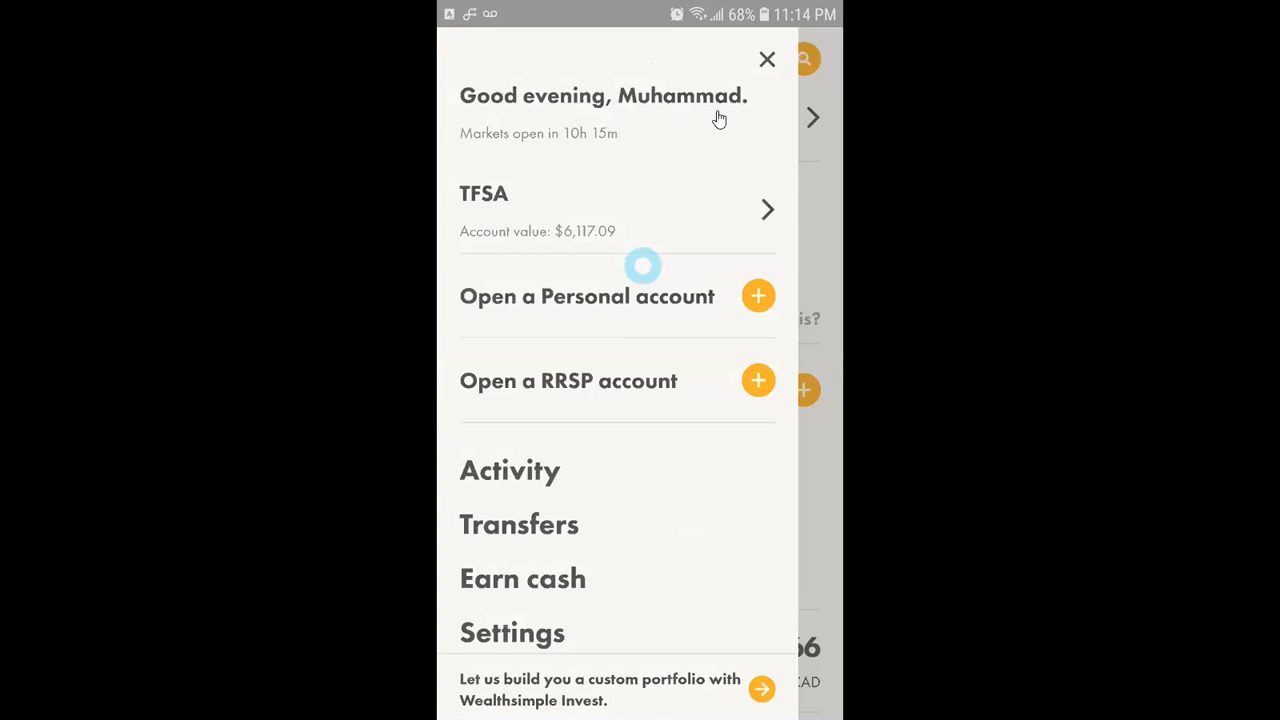
pyautogui.click(767, 59)
pyautogui.click(610, 330)
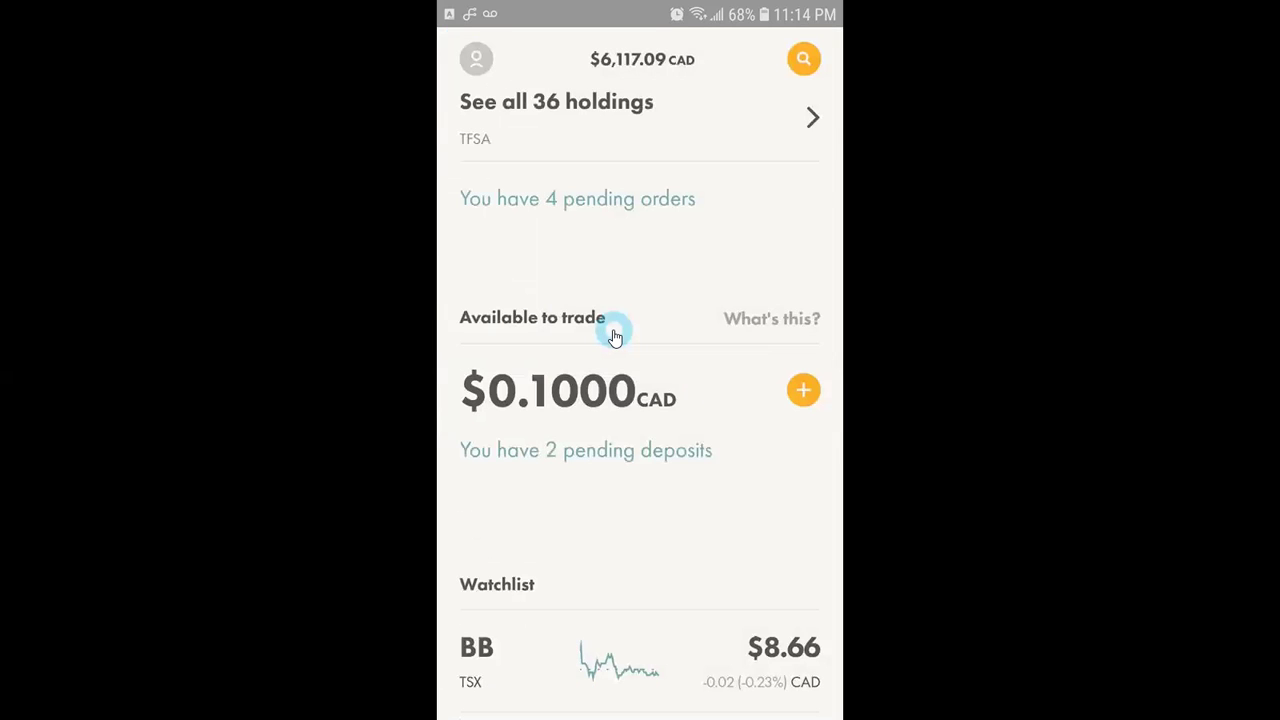
pyautogui.moveTo(614, 336); pyautogui.dragTo(565, 320)
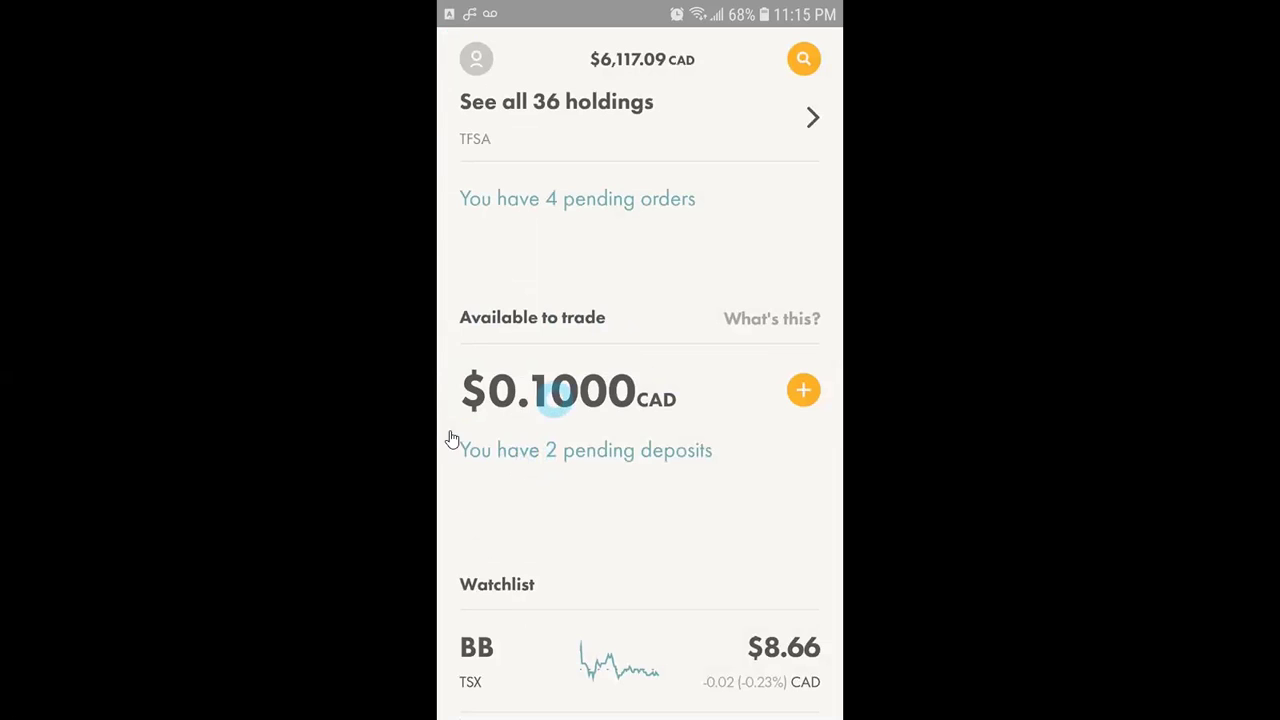
# Step: Open the 2 pending deposits in Activity and view the first $1,000.00 deposit
pyautogui.click(584, 450)
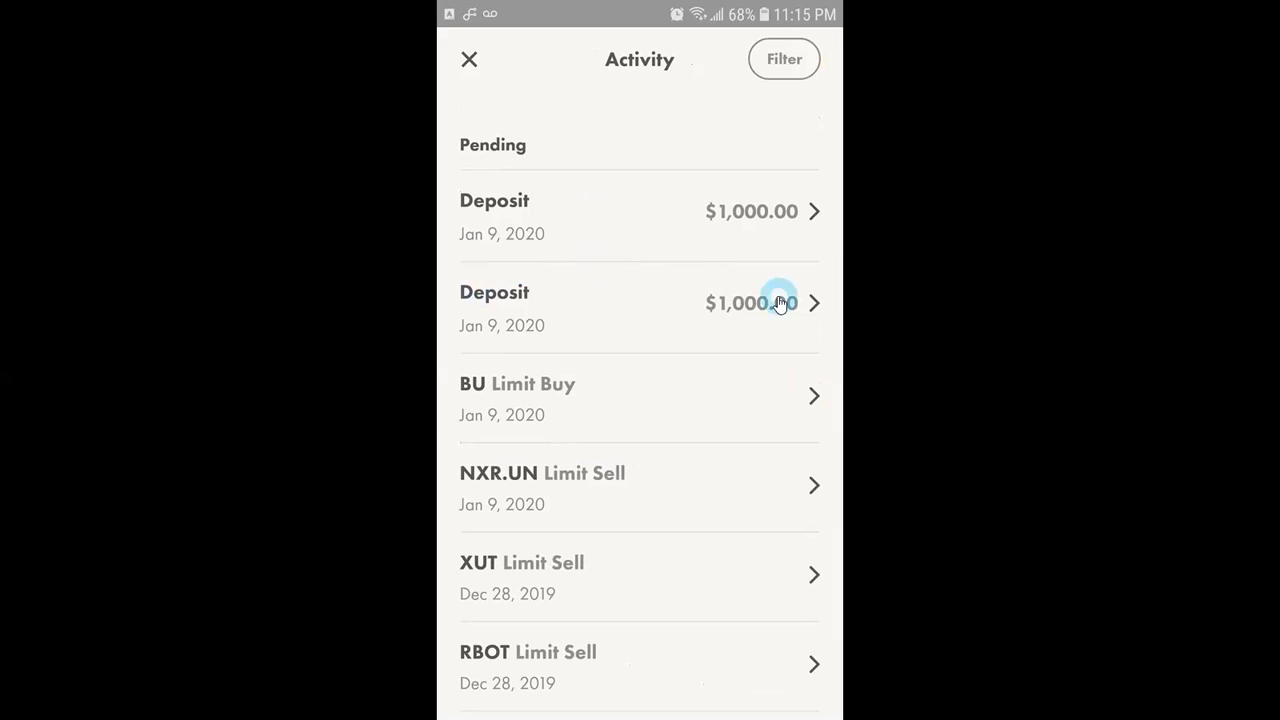
pyautogui.click(813, 211)
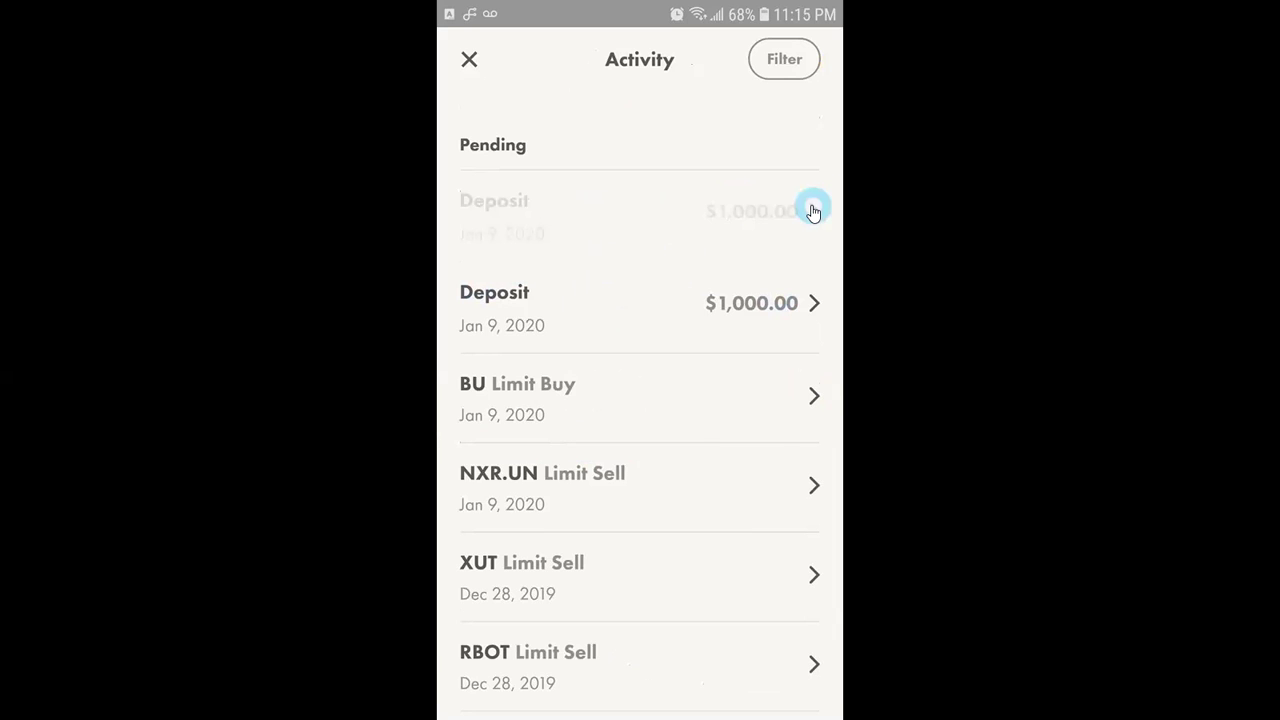